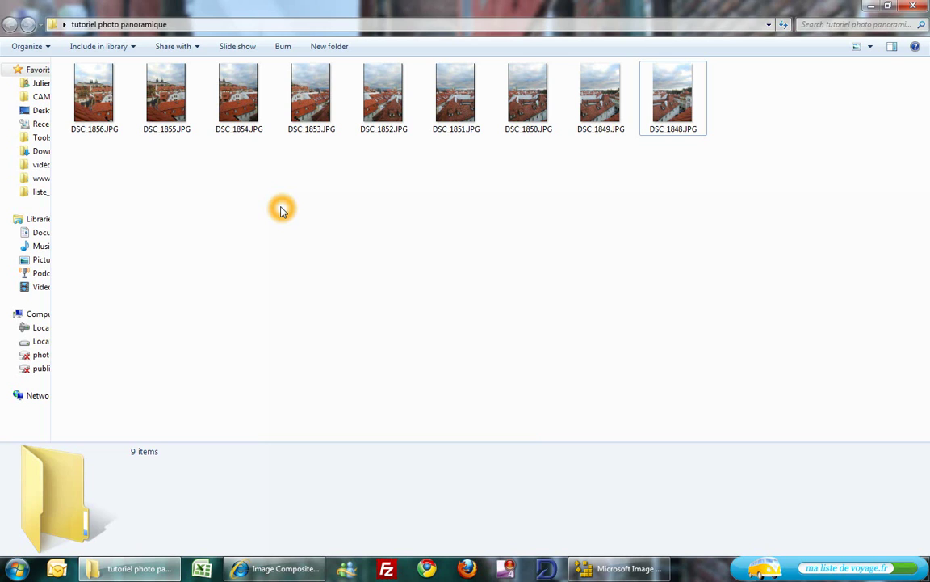
View the photos DSC_1856.JPG, DSC_1852.JPG and DSC_1848.JPG one at a time, closing each to return to the folder.
click(90, 127)
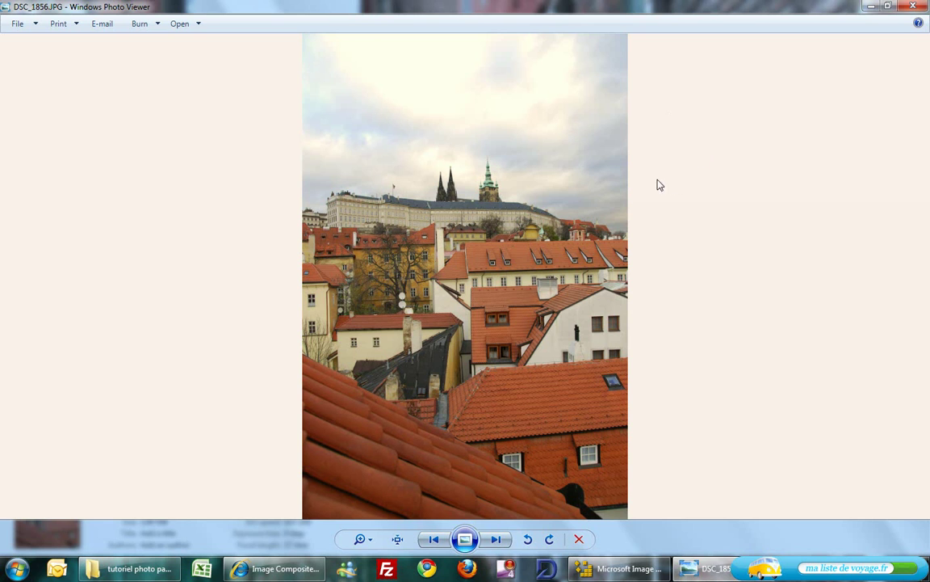
click(913, 10)
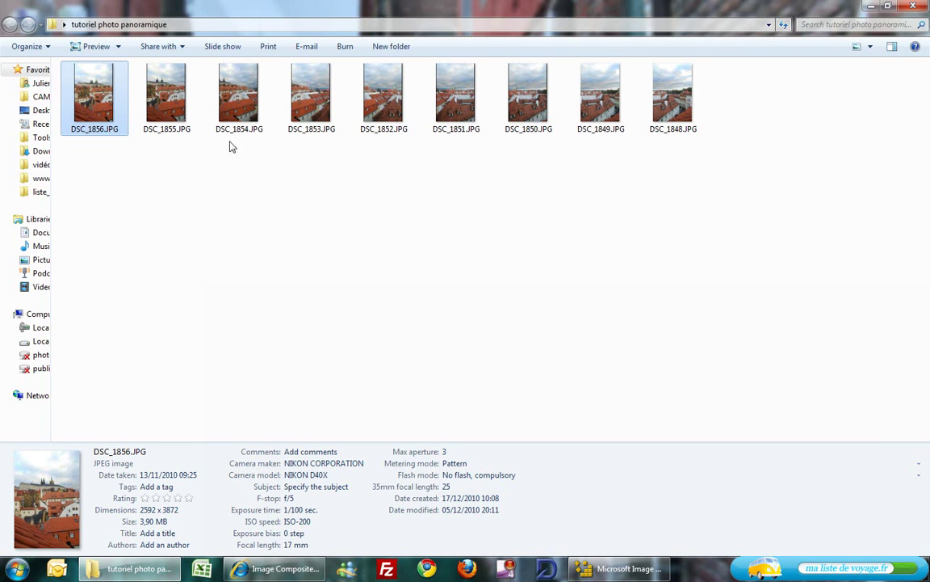
double_click(384, 95)
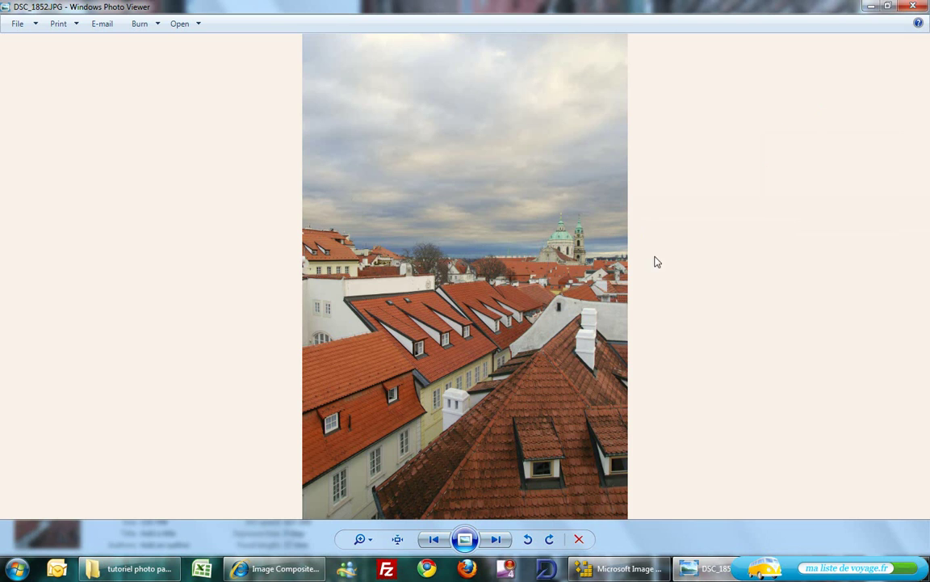
click(918, 8)
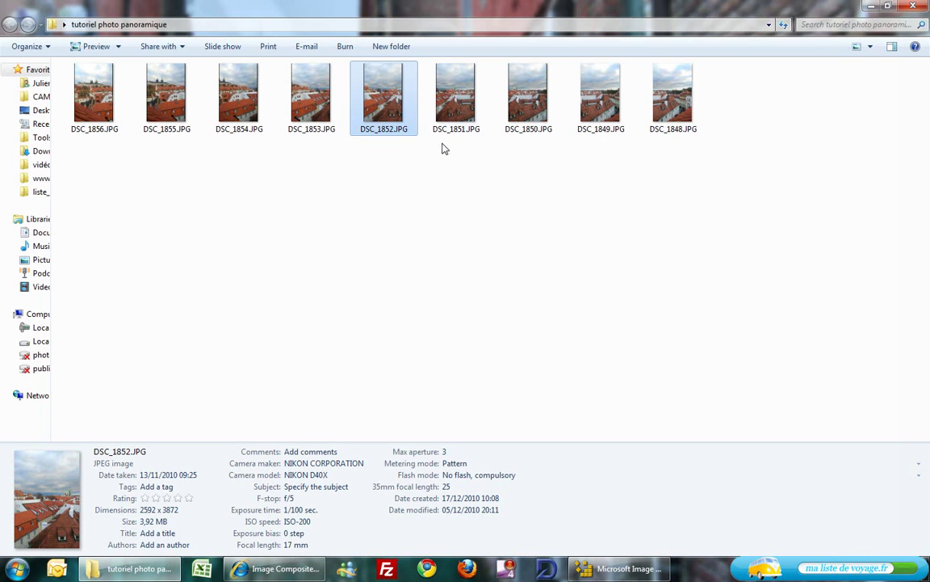
click(678, 101)
double_click(678, 101)
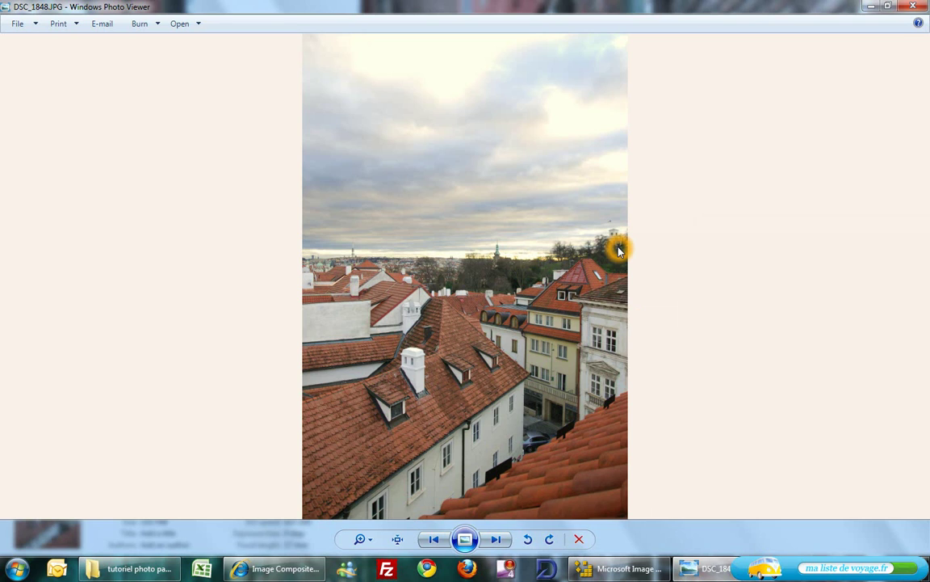
click(914, 6)
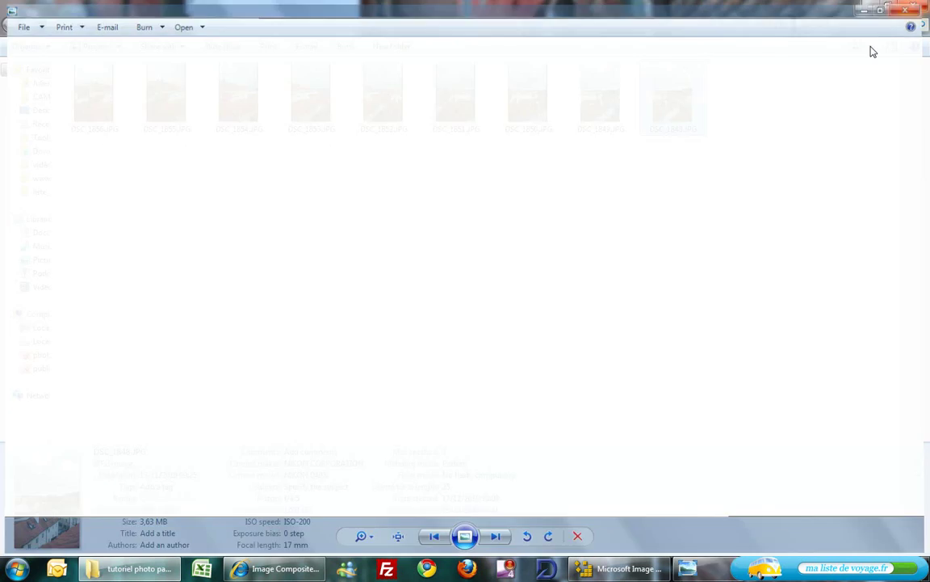
click(395, 202)
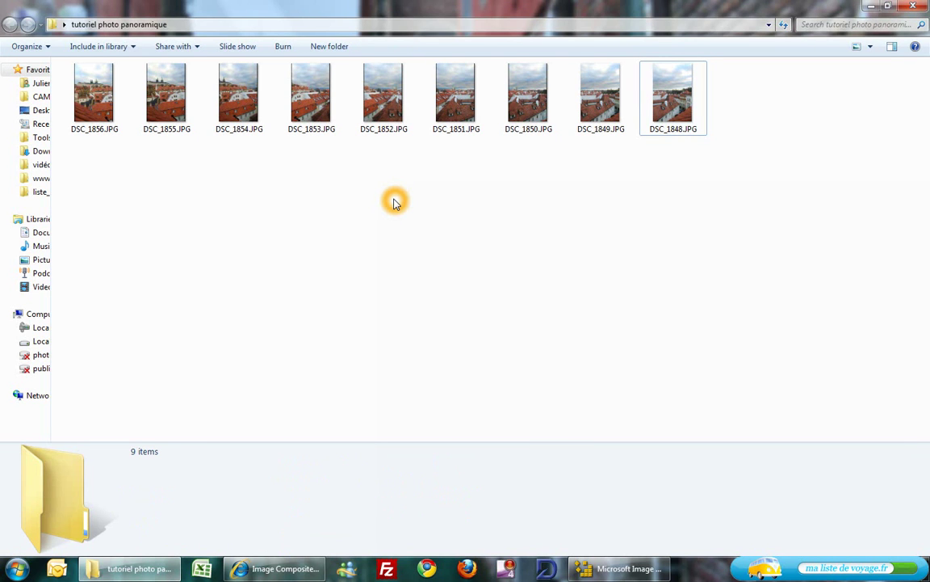
Browse the consecutive photos from DSC_1856.JPG through DSC_1851.JPG in the viewer, then close it.
double_click(94, 95)
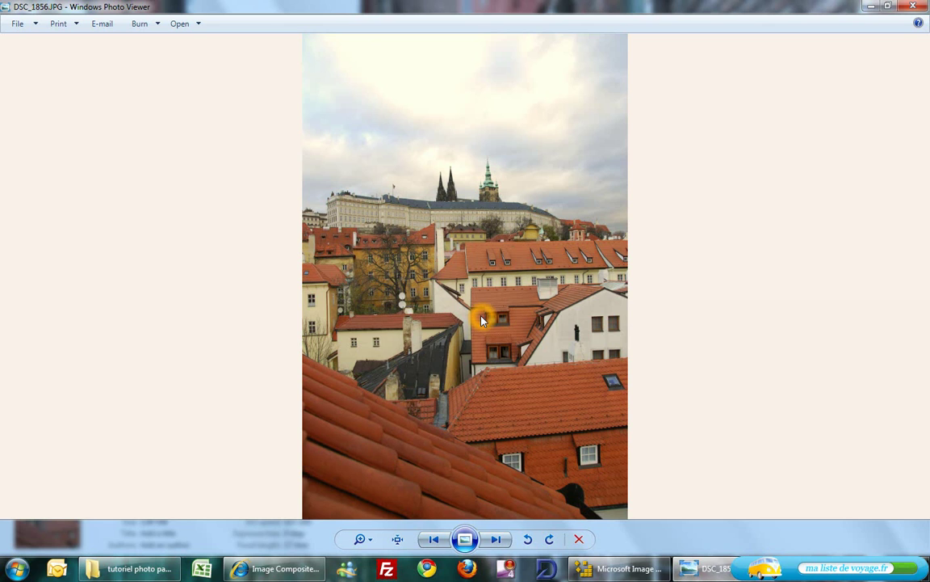
key(Right)
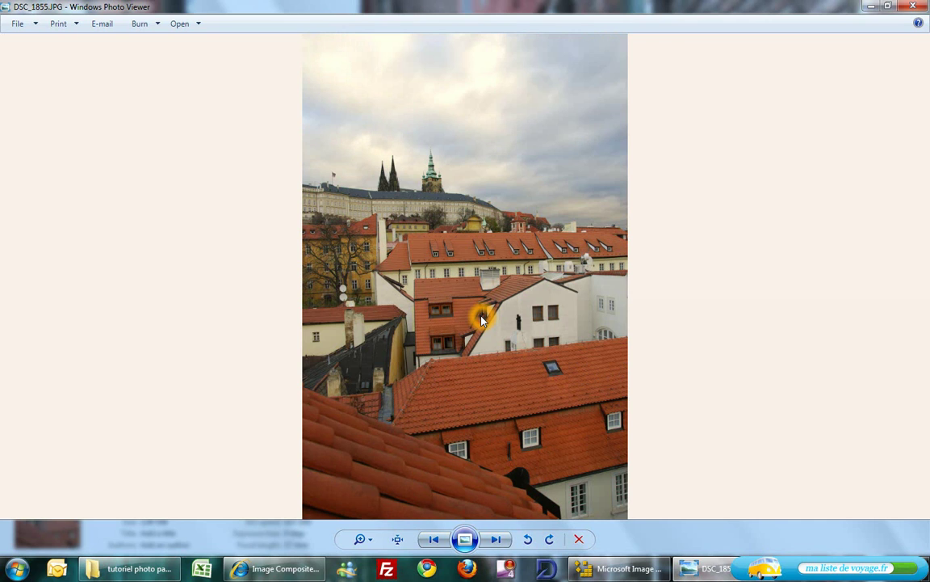
key(Right)
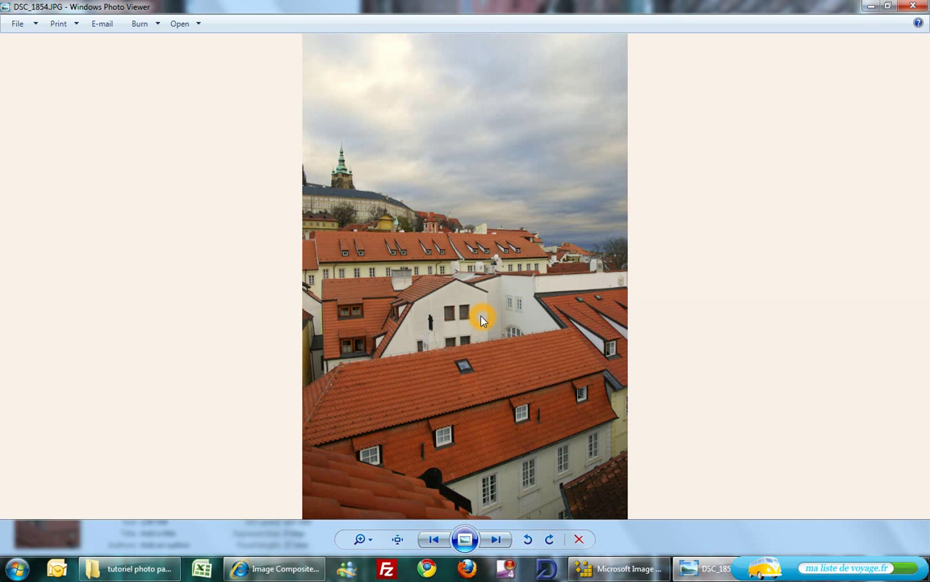
key(Left)
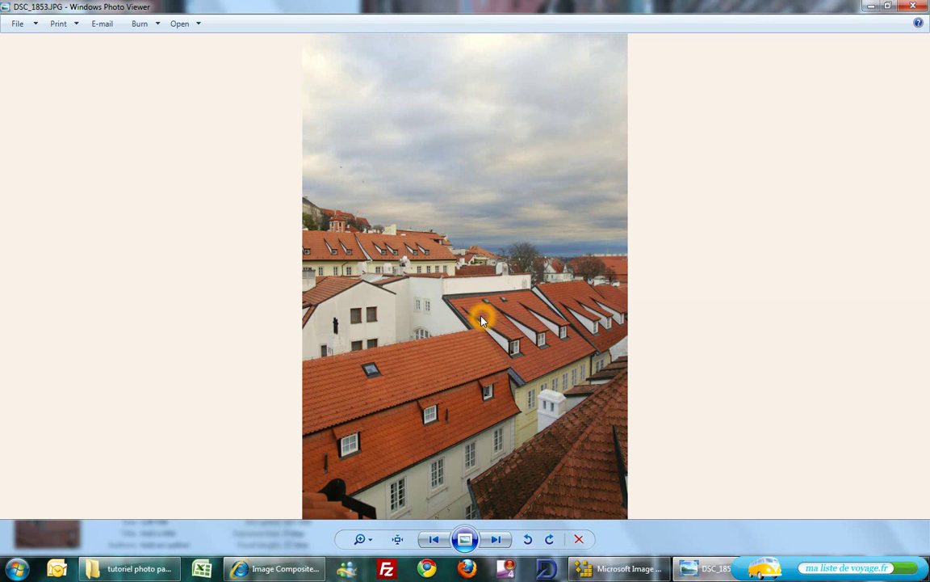
key(Left)
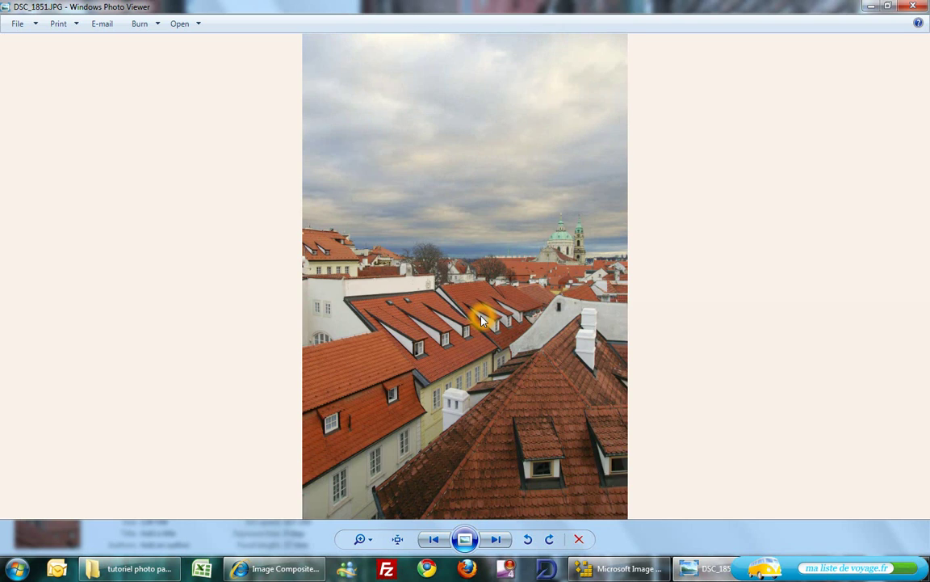
key(Left)
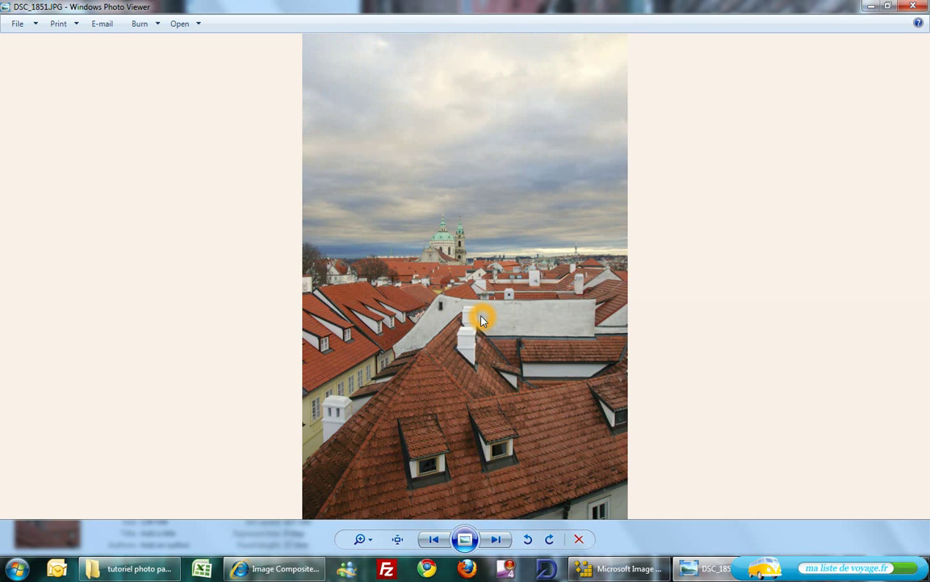
key(Left)
key(alt+F4)
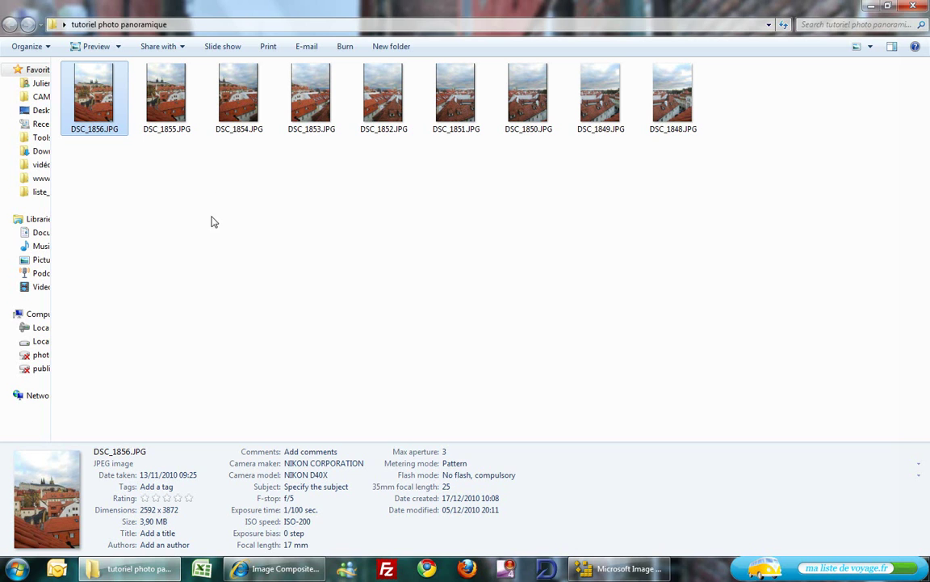
Compare the overlap between DSC_1856.JPG, DSC_1855.JPG and DSC_1854.JPG by flipping back and forth, following the cathedral towers, and close the viewer.
double_click(91, 103)
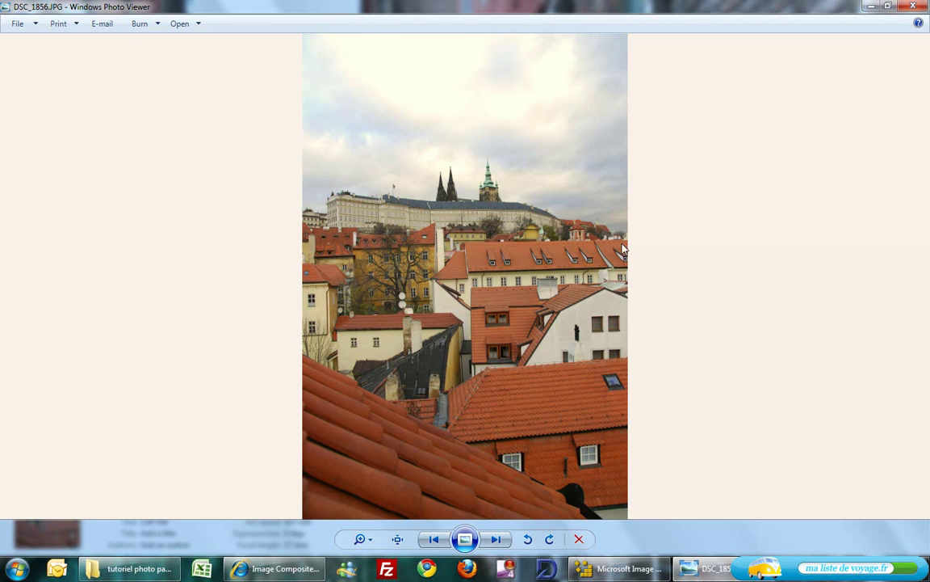
key(Left)
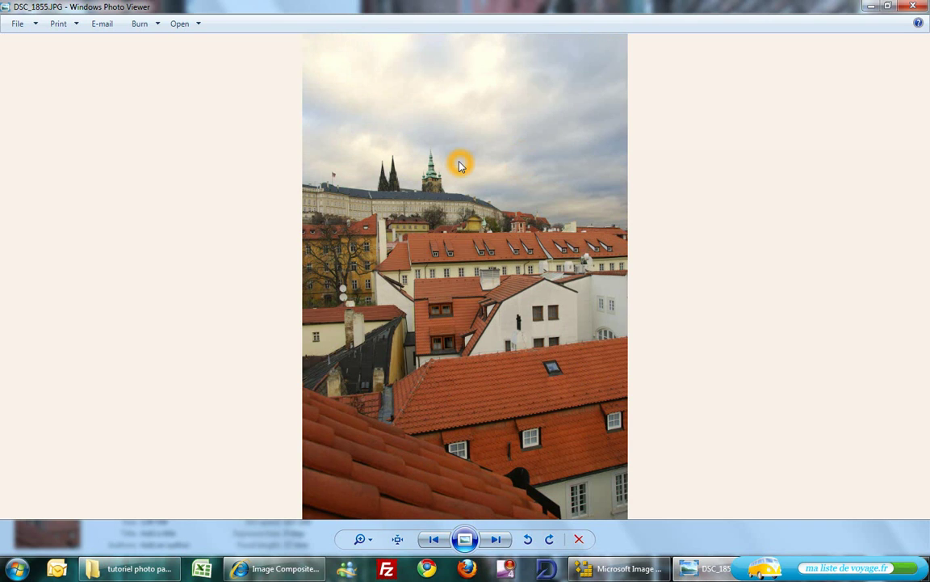
key(Left)
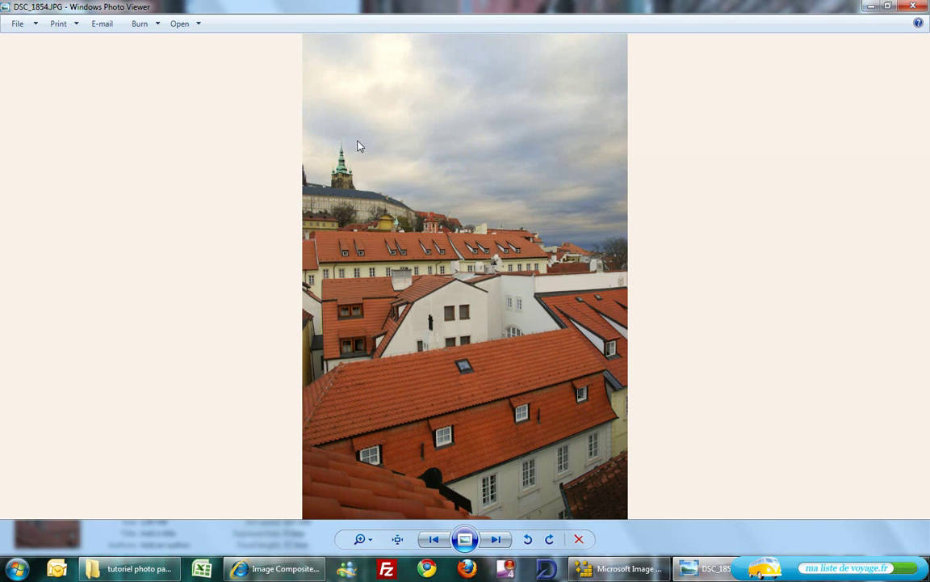
click(416, 176)
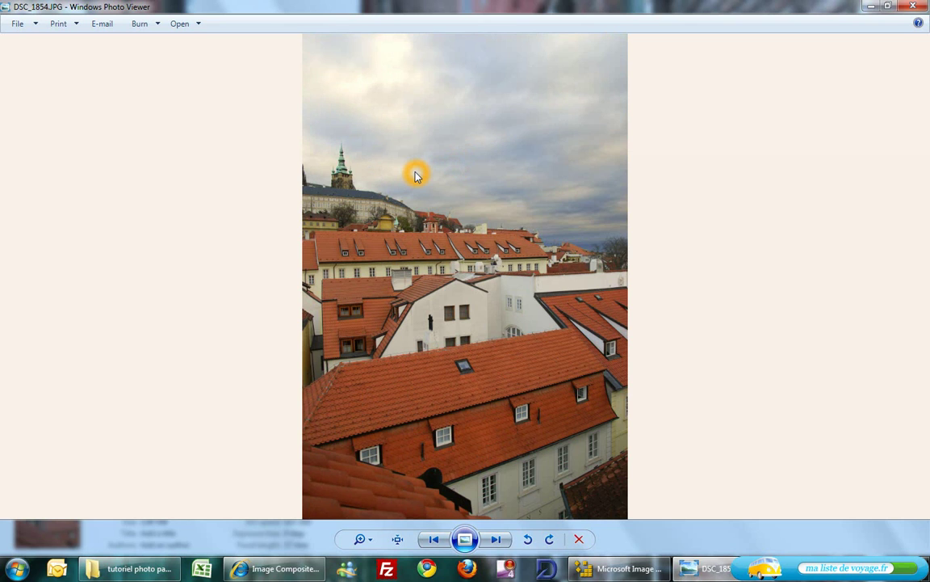
key(Left)
key(Right)
key(Right)
key(Right)
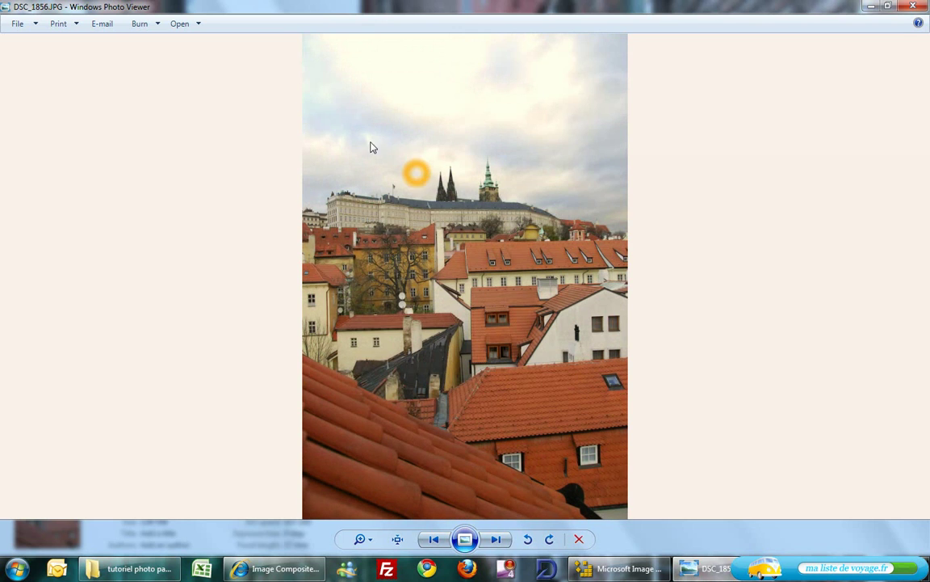
click(913, 8)
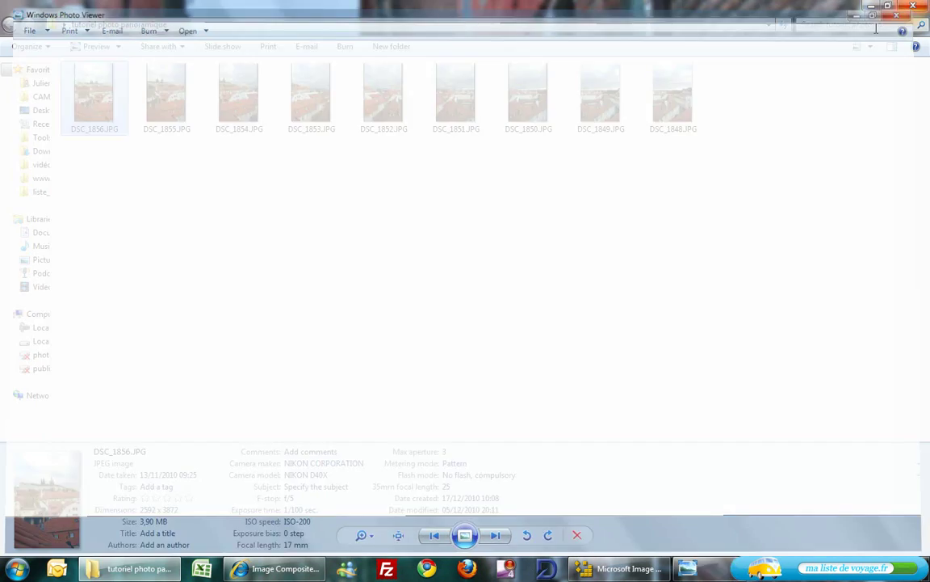
click(88, 194)
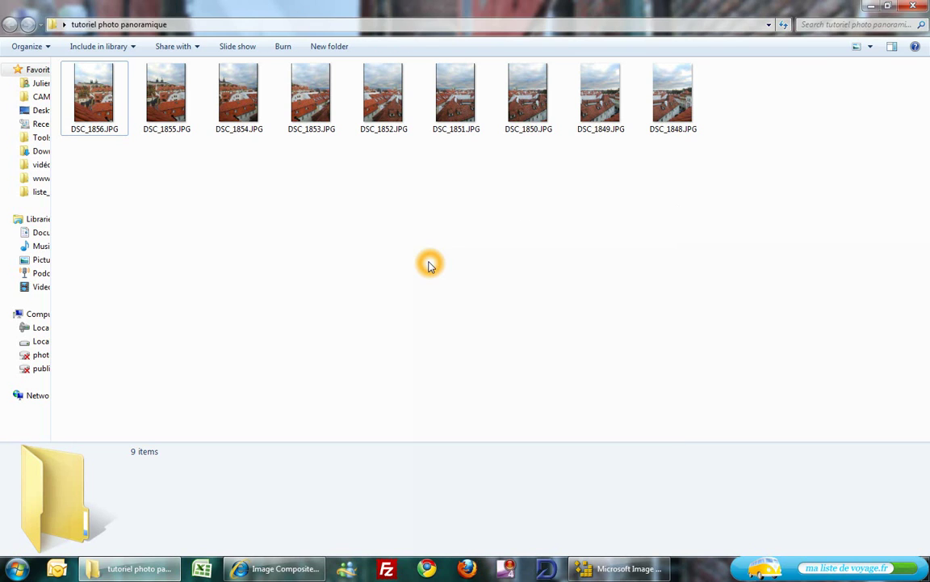
drag(79, 213, 683, 87)
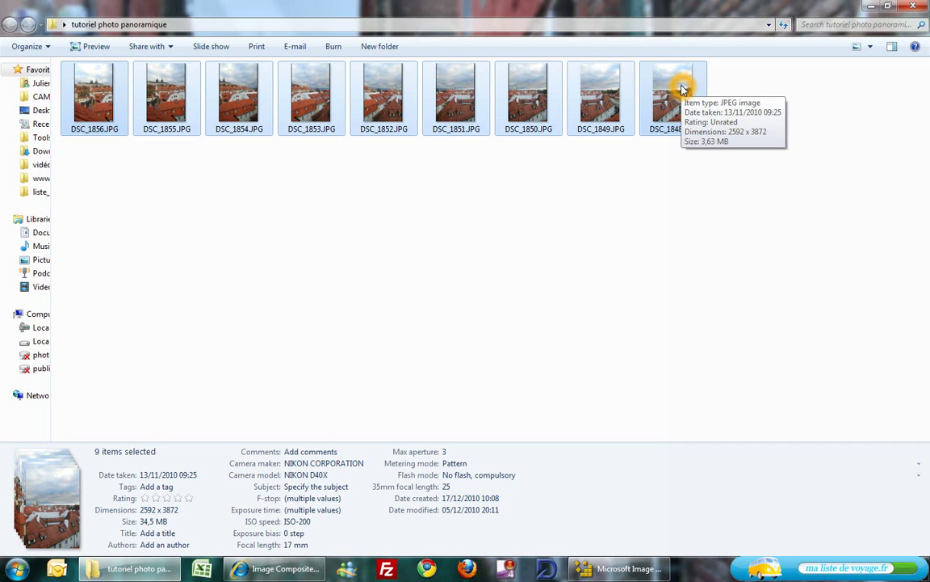
click(602, 167)
drag(91, 186, 706, 166)
click(706, 166)
click(595, 254)
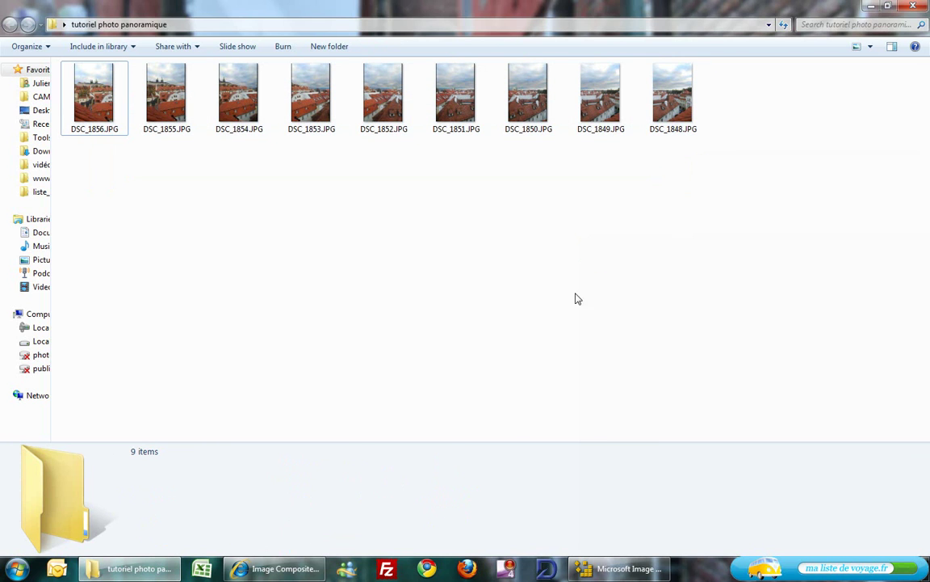
Show the empty Microsoft Image Composite Editor, then switch to Internet Explorer and examine the Image Composite Editor (32 bit) download page.
click(618, 568)
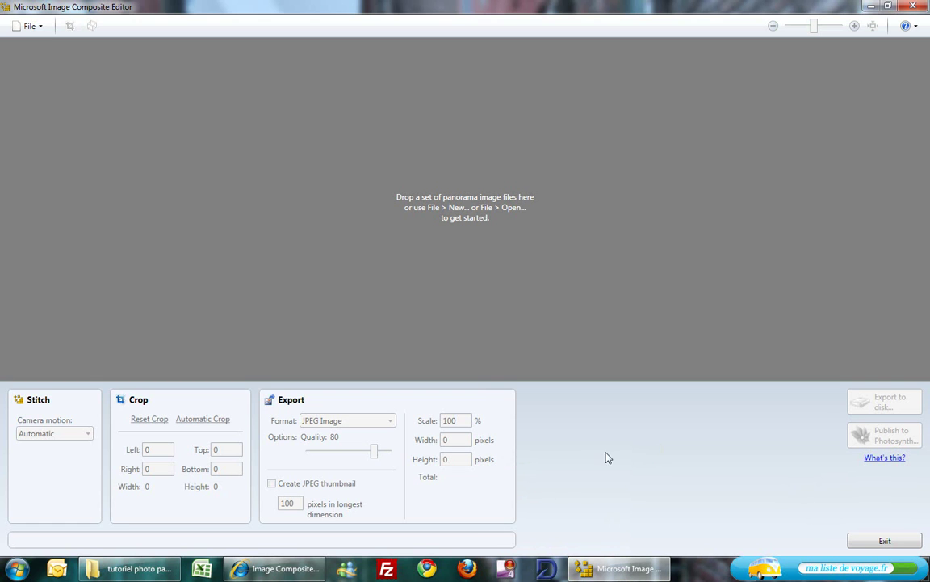
click(278, 568)
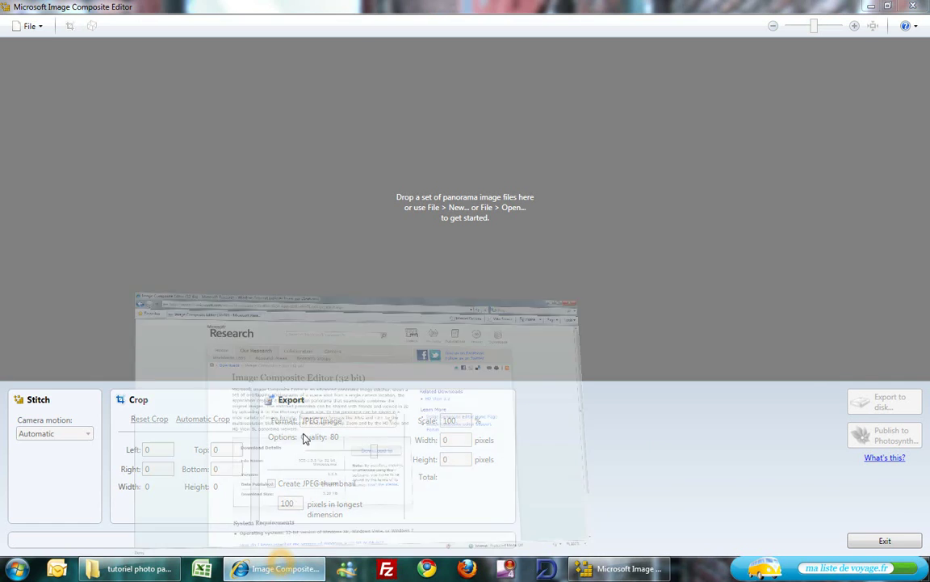
click(323, 171)
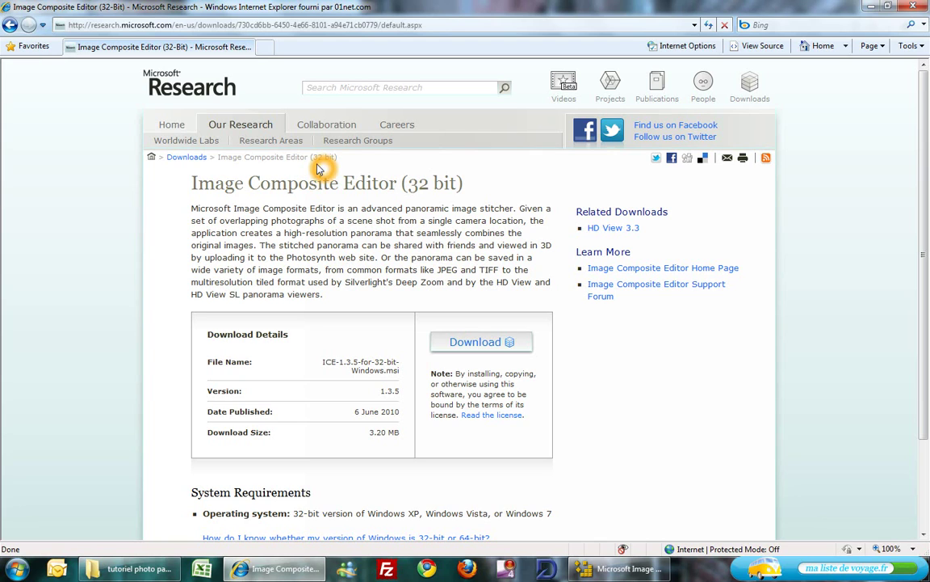
click(468, 340)
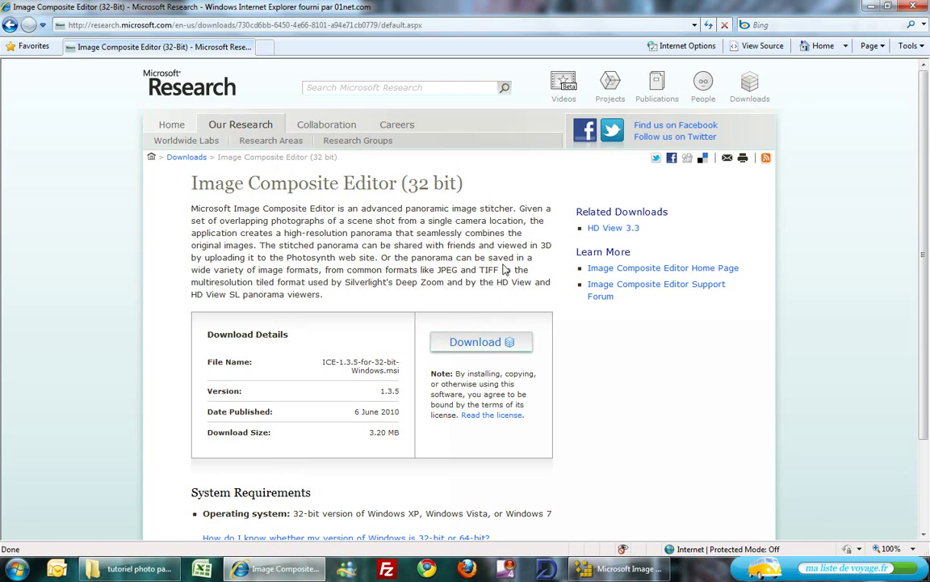
click(486, 347)
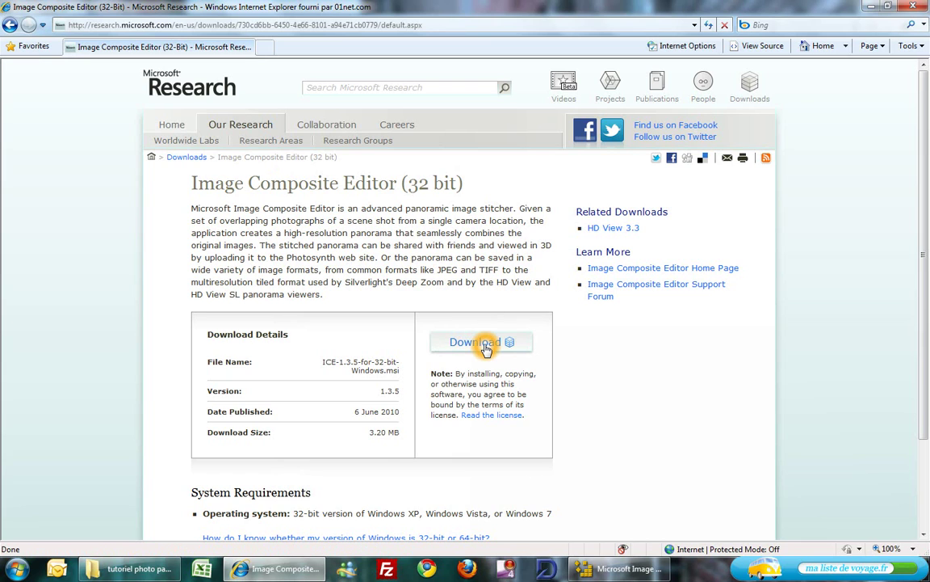
click(381, 452)
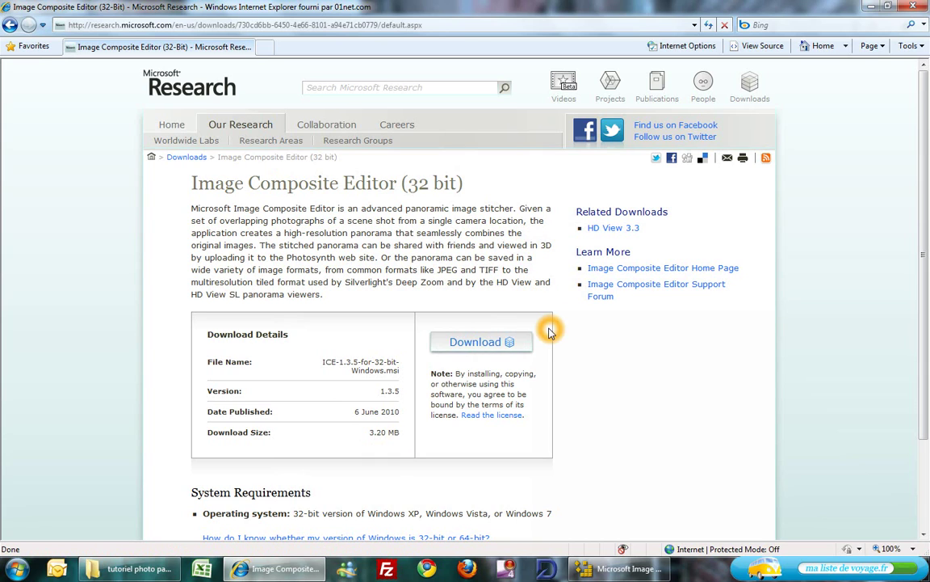
Load all nine photos, DSC_1848.JPG to DSC_1856.JPG, from the tutoriel photo panoramique folder into Microsoft Image Composite Editor to stitch a panorama.
click(622, 568)
click(122, 568)
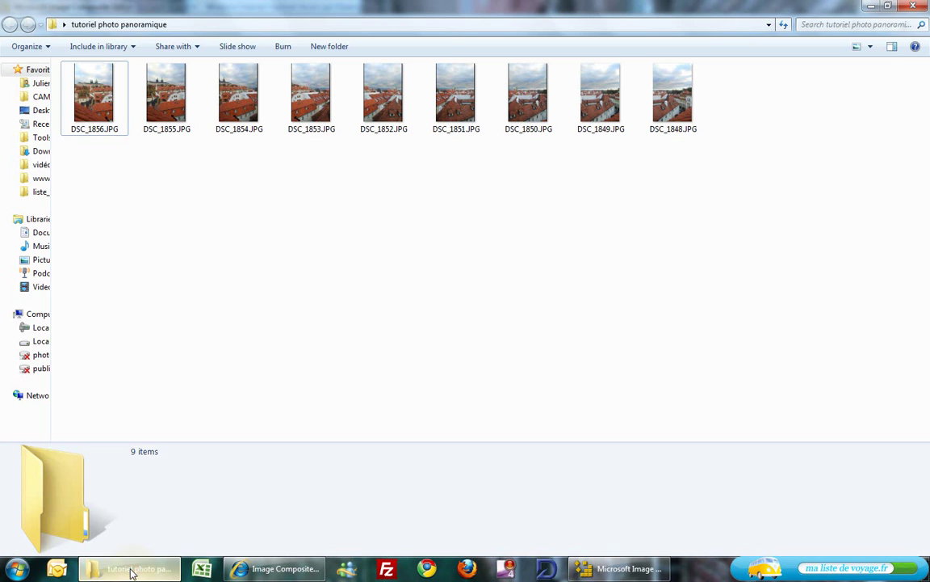
drag(94, 214, 677, 59)
drag(675, 94, 453, 207)
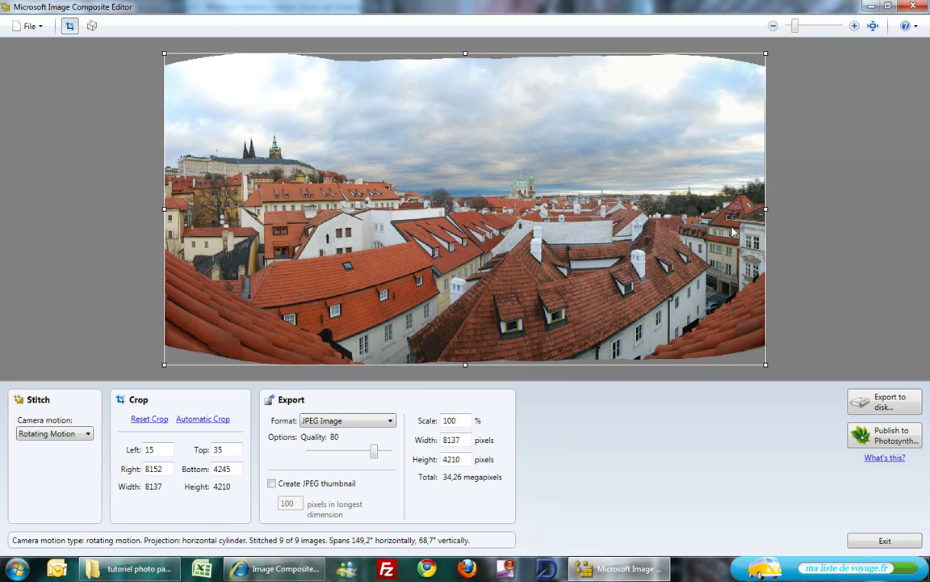
Try shifting and tilting the panorama in the 3D orientation view so that its horizon arches upward.
click(435, 122)
click(809, 190)
click(93, 26)
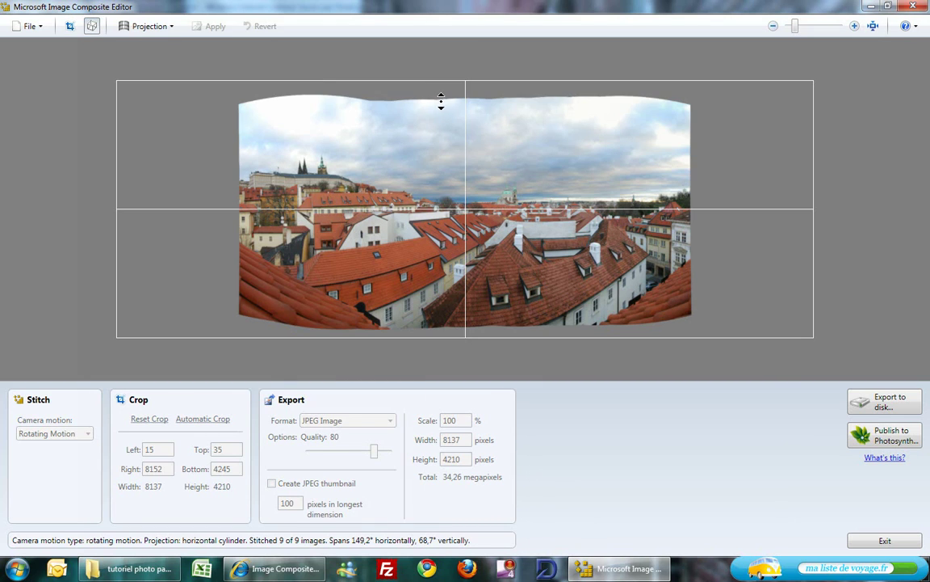
drag(462, 189, 503, 200)
drag(593, 149, 596, 121)
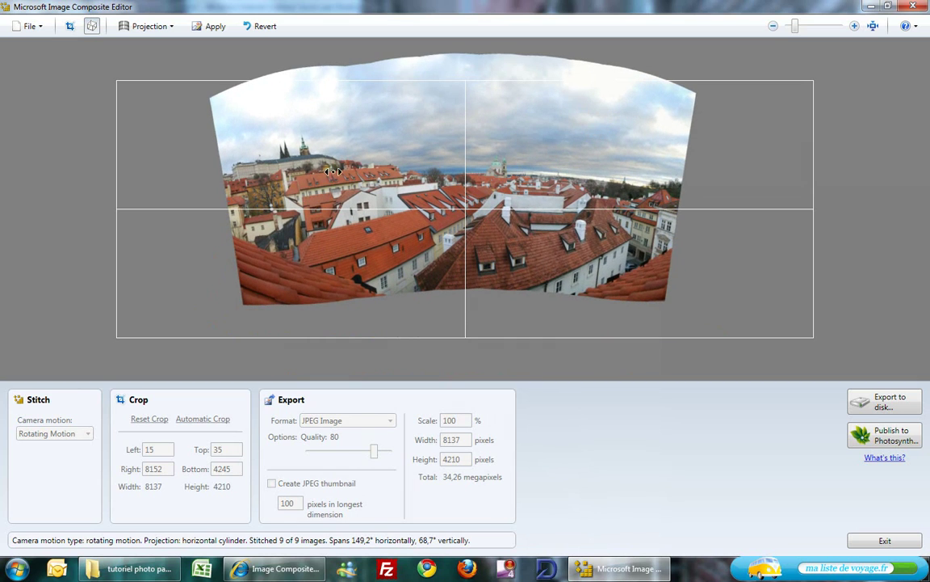
click(678, 208)
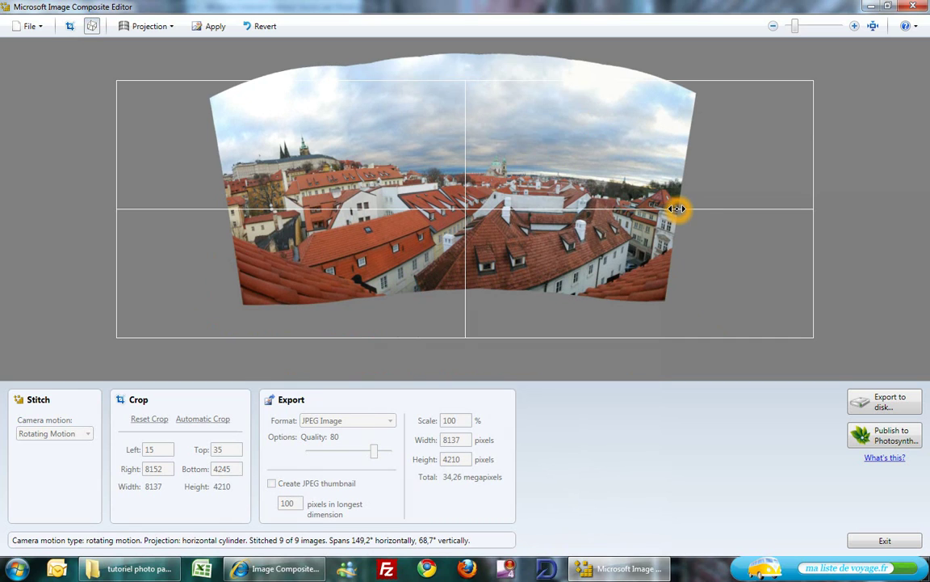
click(598, 181)
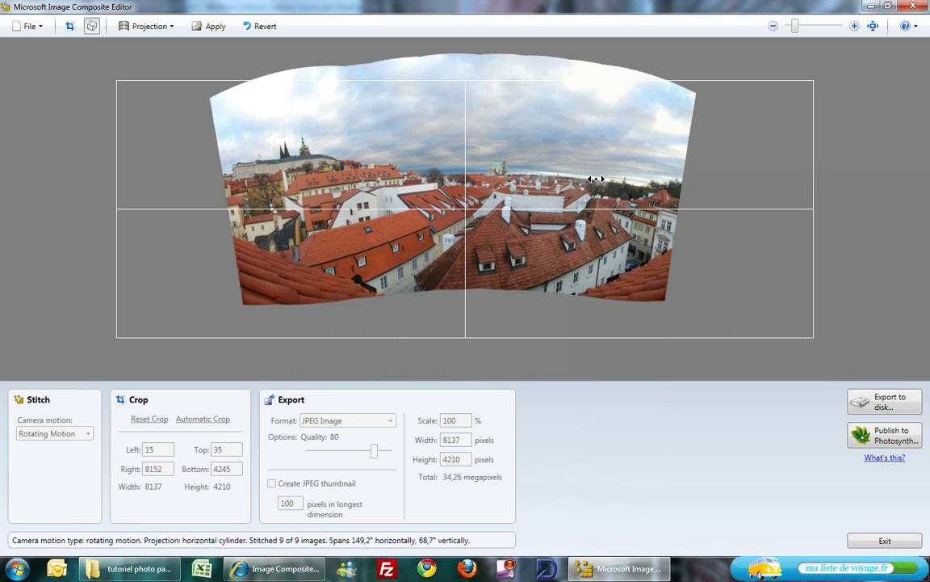
Level the tilted panorama again, revert the orientation changes and return to the crop view.
drag(417, 167, 436, 200)
click(697, 229)
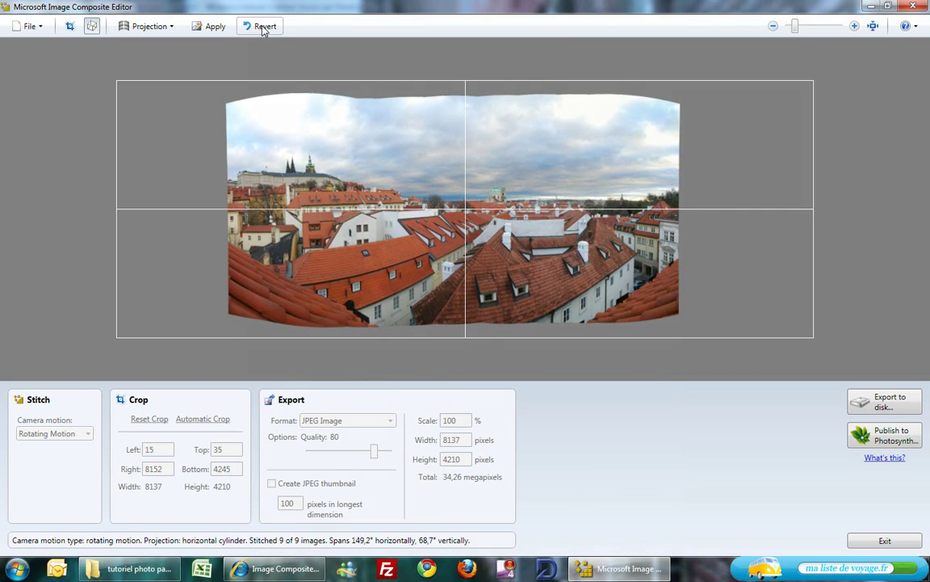
click(235, 26)
drag(476, 87, 477, 86)
click(70, 25)
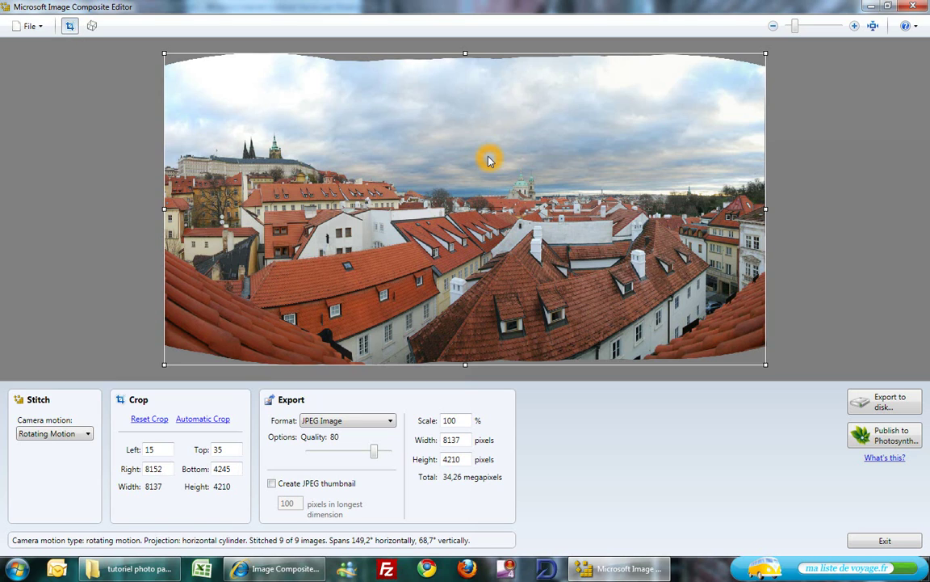
Crop the panorama inside its wavy borders to about left 120, top 759, right 8038 and bottom 3939.
drag(462, 60, 464, 106)
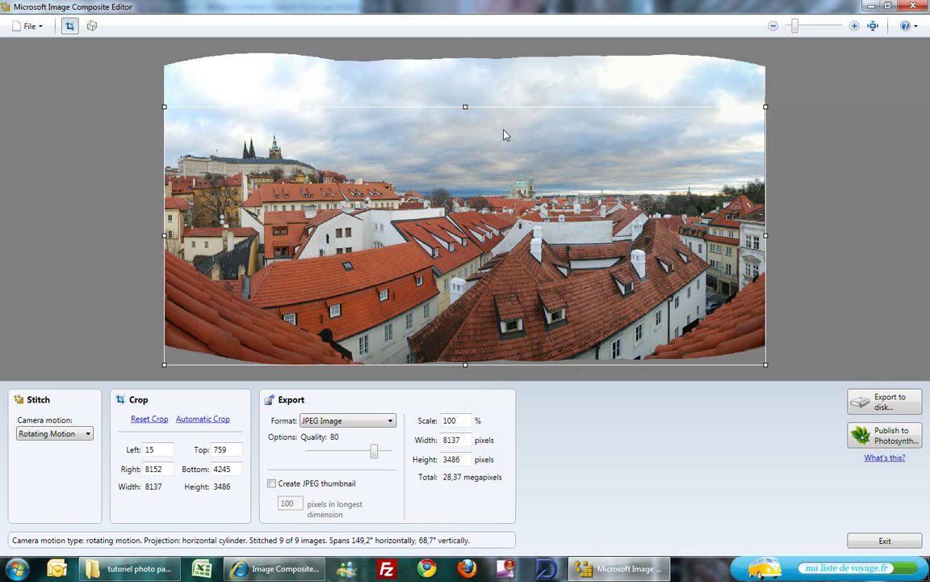
drag(765, 235, 758, 235)
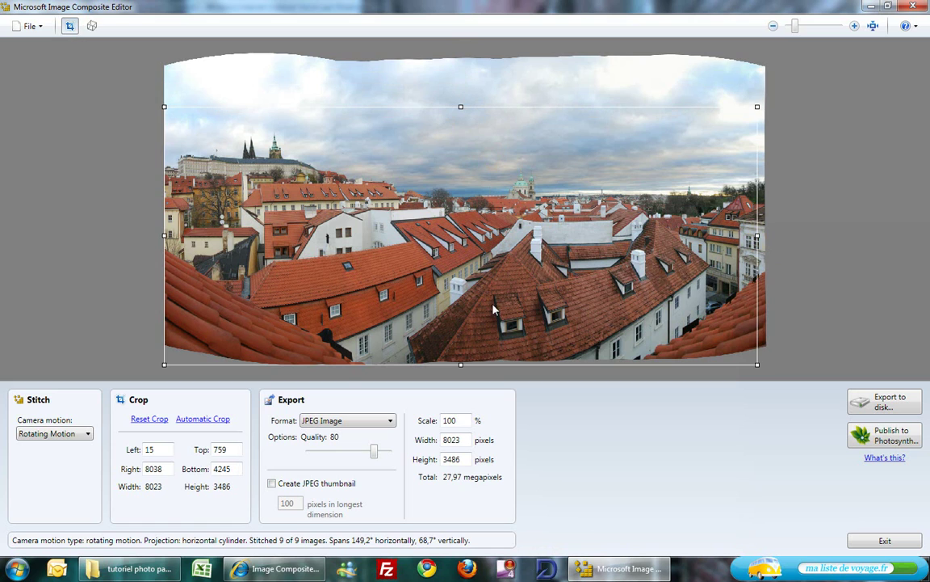
drag(469, 363, 467, 342)
mouse_move(165, 224)
mouse_down()
mouse_move(180, 225)
mouse_move(172, 225)
mouse_up()
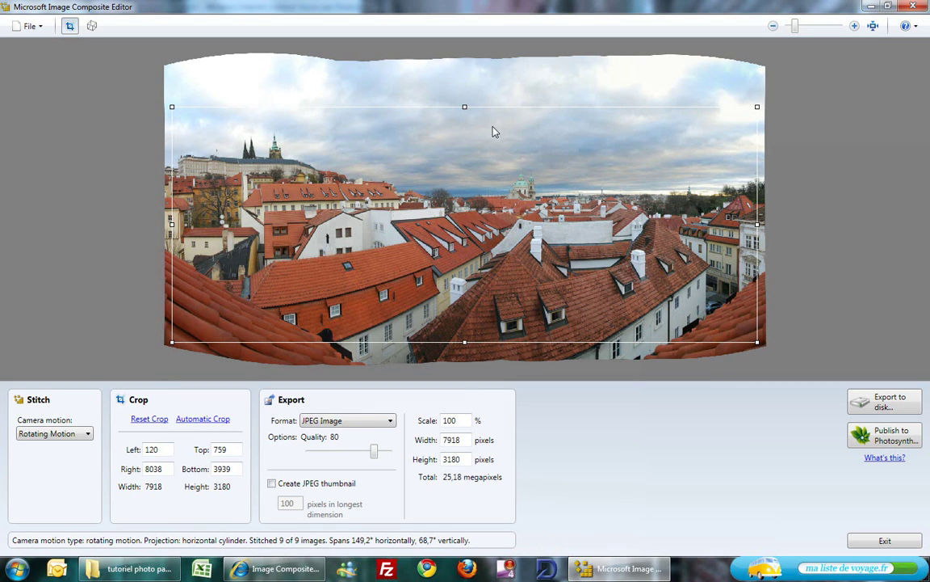
Tighten the crop to remove more sky and foreground roofs, at about left 102, top 847 and bottom 3224.
drag(467, 111, 467, 118)
drag(465, 342, 471, 306)
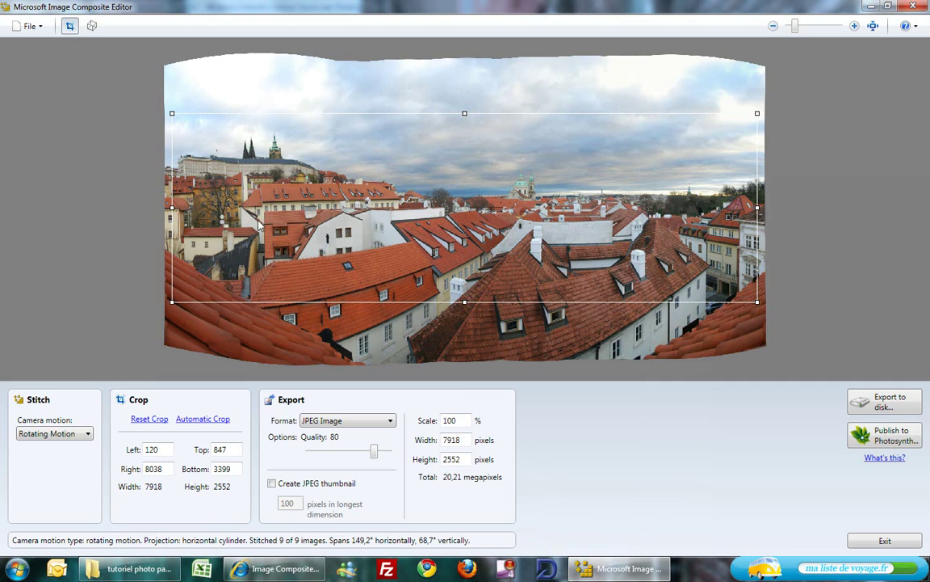
drag(172, 202, 158, 186)
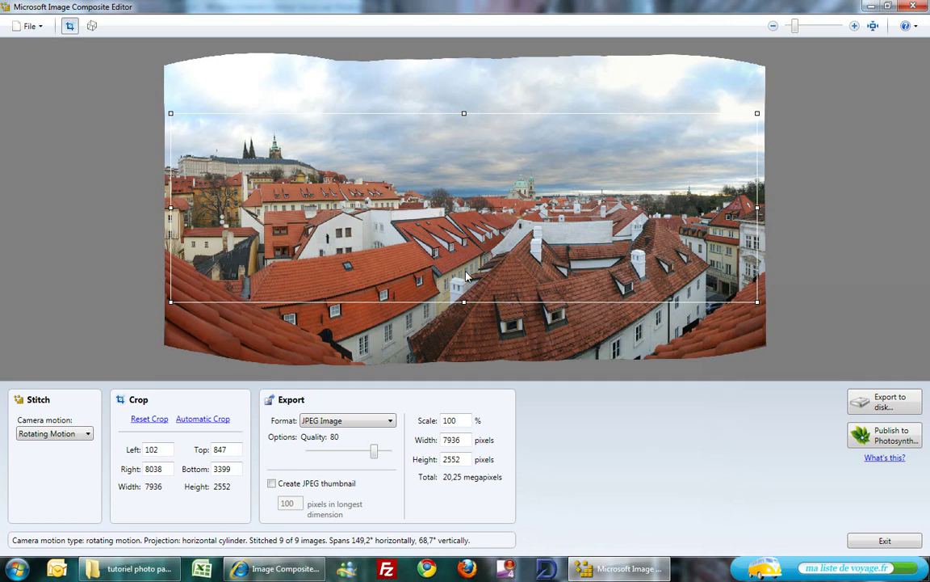
drag(470, 300, 472, 287)
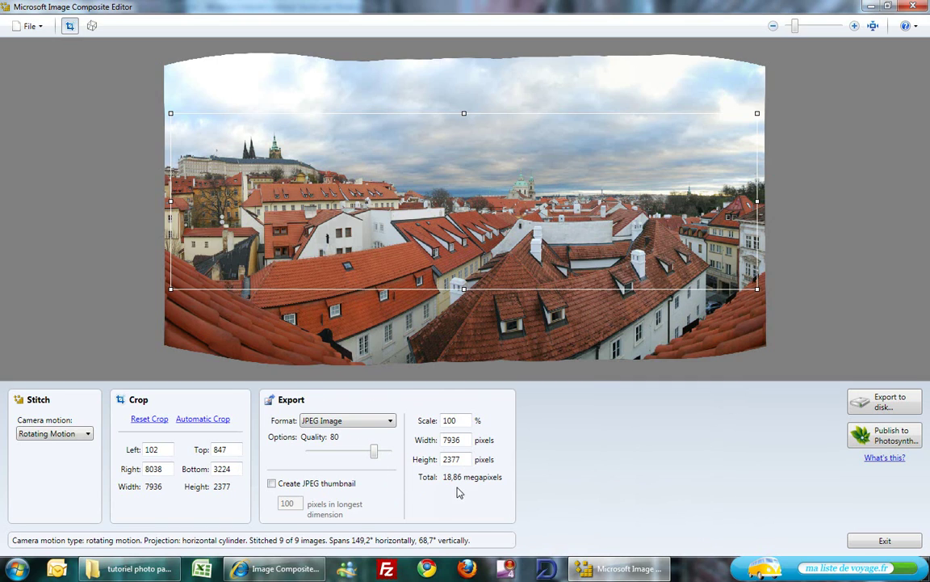
Keep JPEG Image as the export format and set its quality to 100.
click(381, 422)
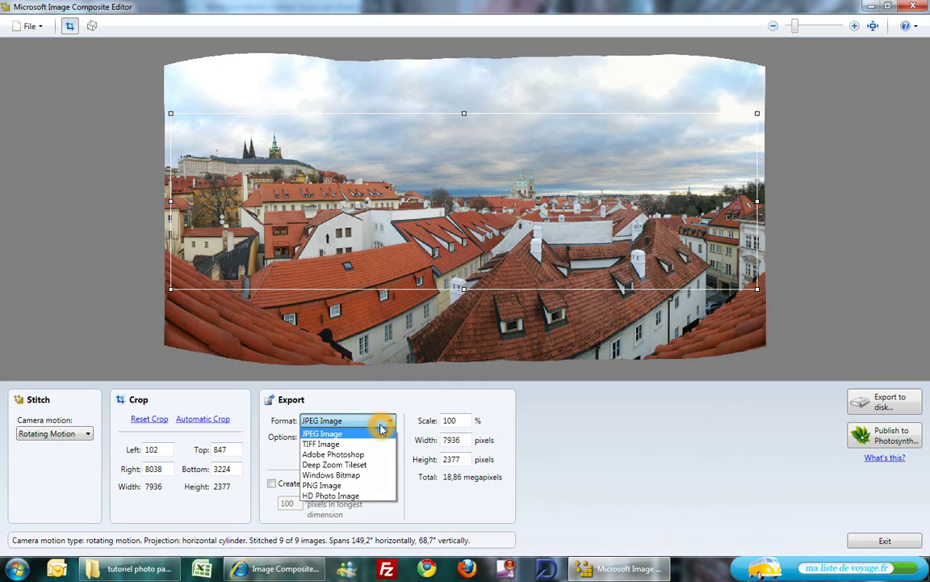
click(381, 428)
drag(374, 459, 393, 458)
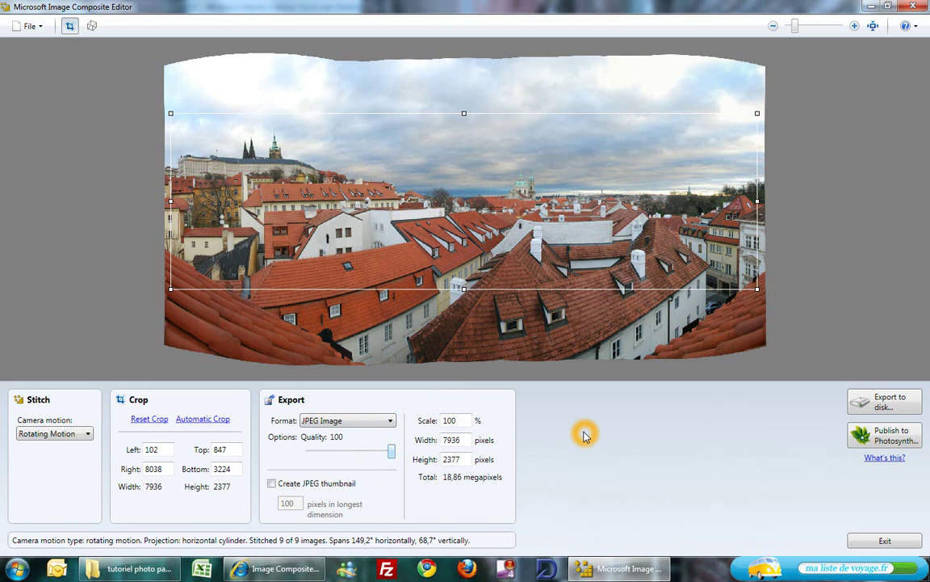
Set the export scale of the panorama to 80%.
double_click(461, 420)
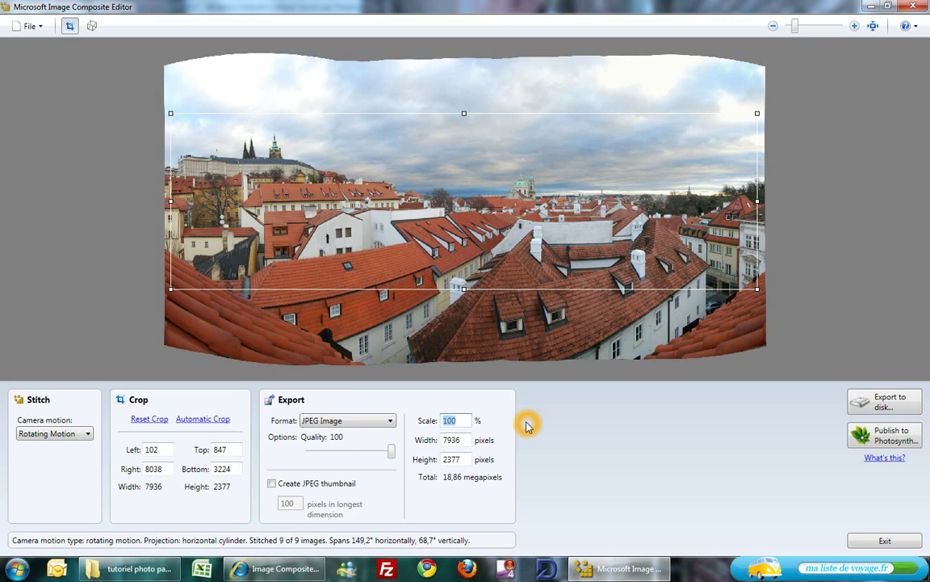
key(BackSpace)
key(Return)
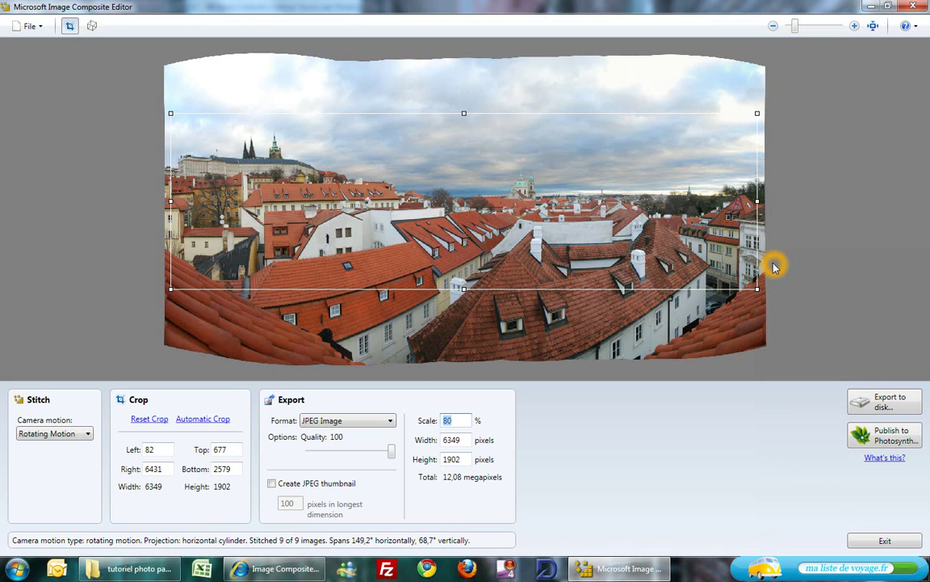
click(671, 420)
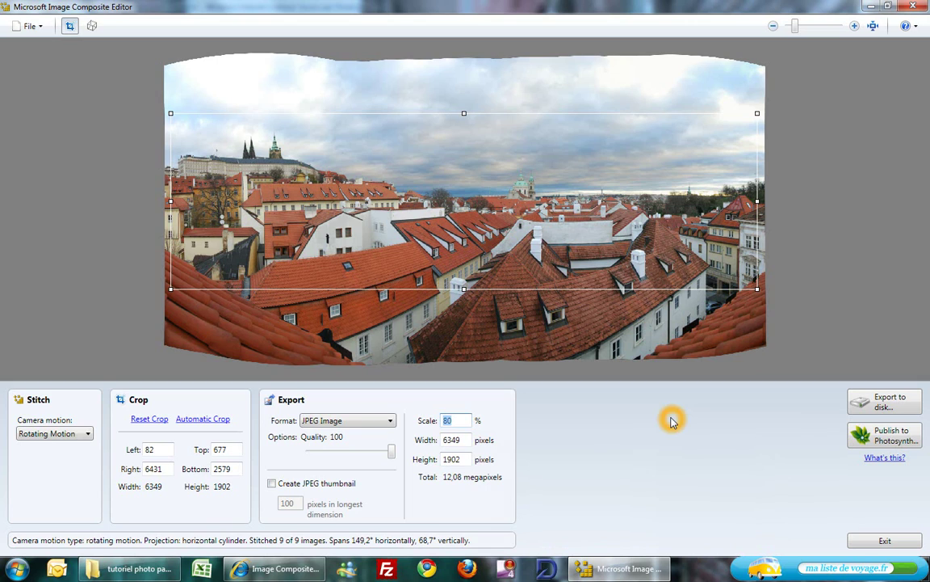
click(699, 429)
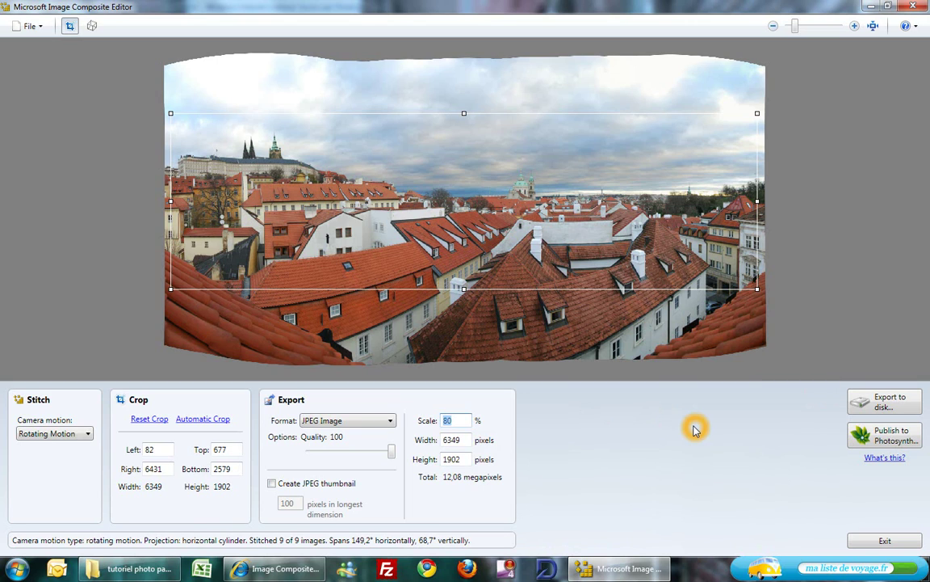
click(805, 403)
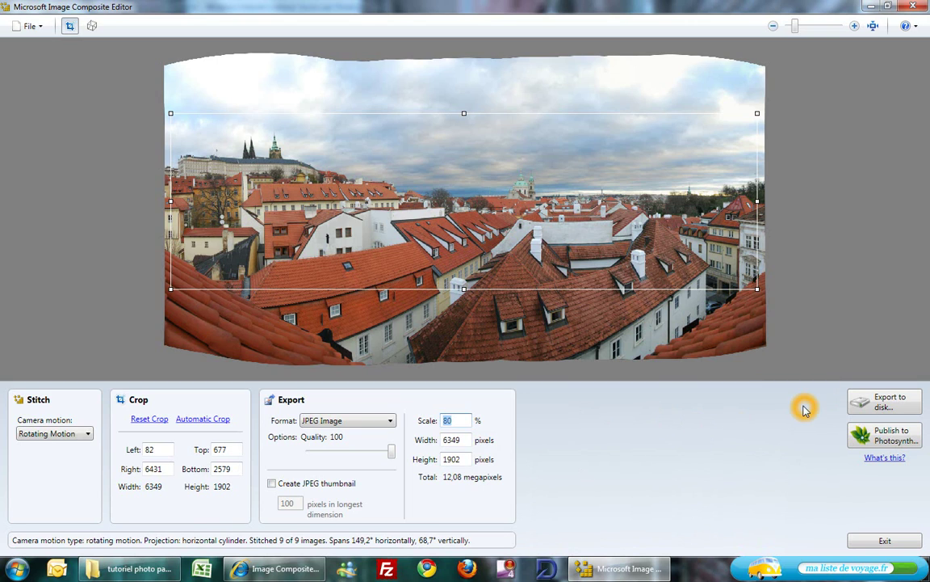
click(578, 440)
Export the panorama to disk as DSC_1848_stitch.jpg in the tutoriel photo panoramique folder.
click(894, 404)
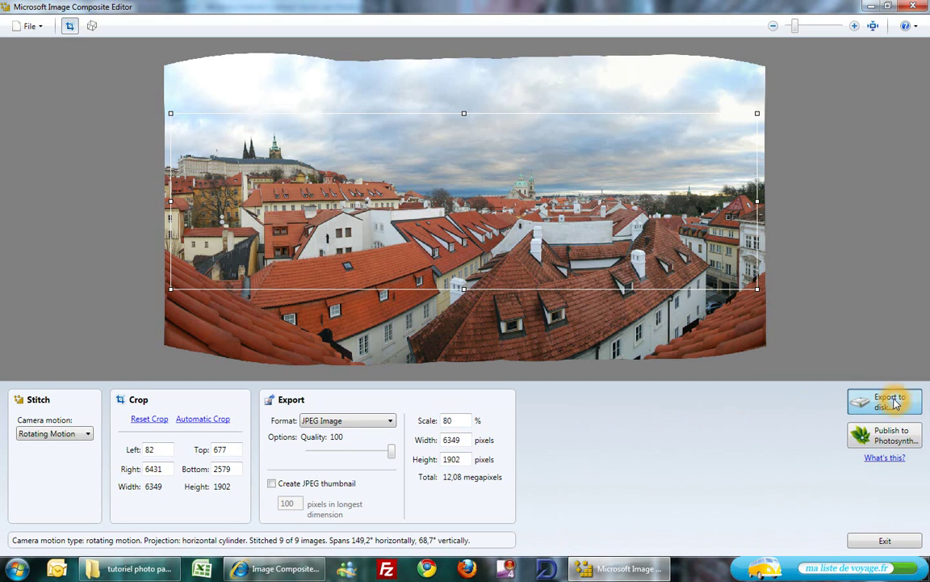
click(699, 427)
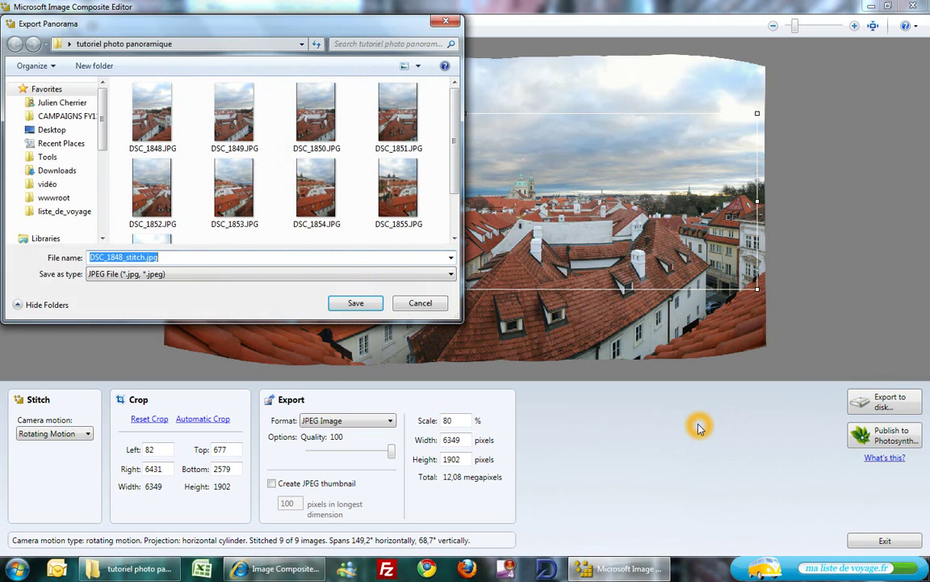
click(213, 273)
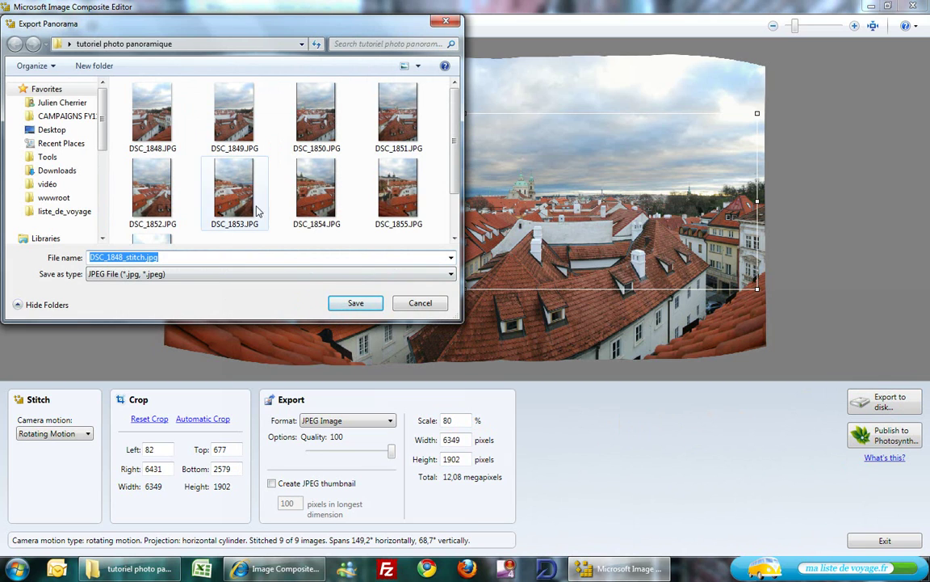
drag(208, 34, 314, 73)
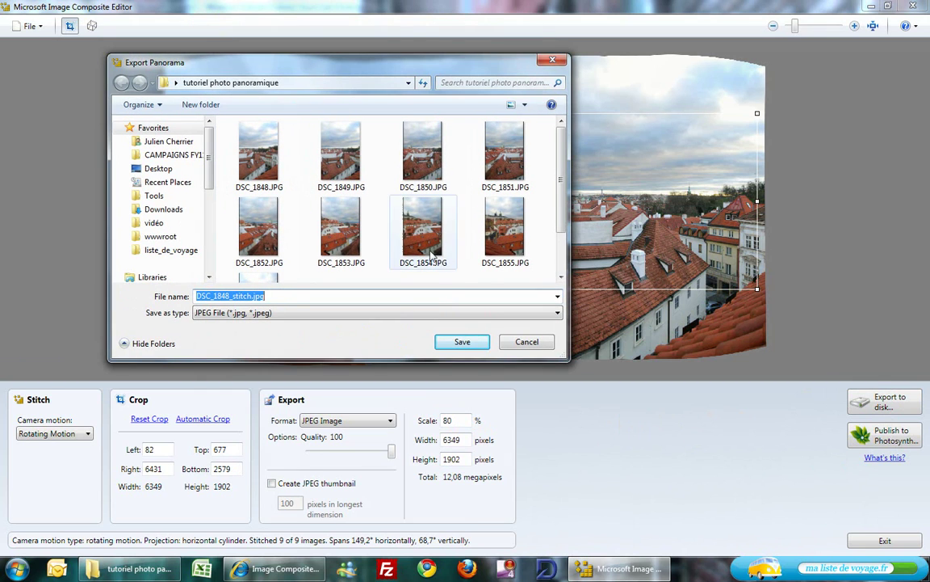
click(462, 342)
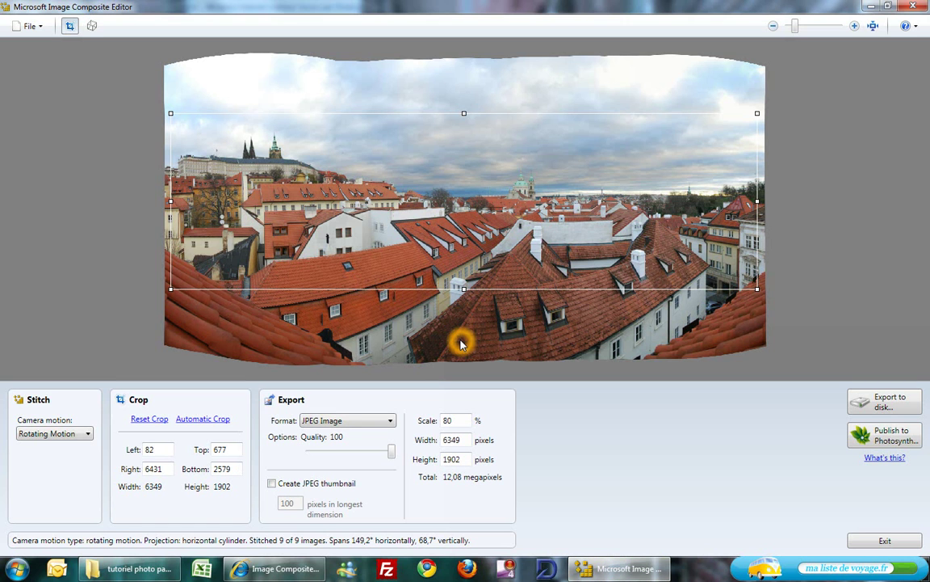
Switch to the tutoriel photo panoramique folder and open DSC_1848_stitch.jpg in Windows Photo Viewer.
click(129, 568)
click(685, 208)
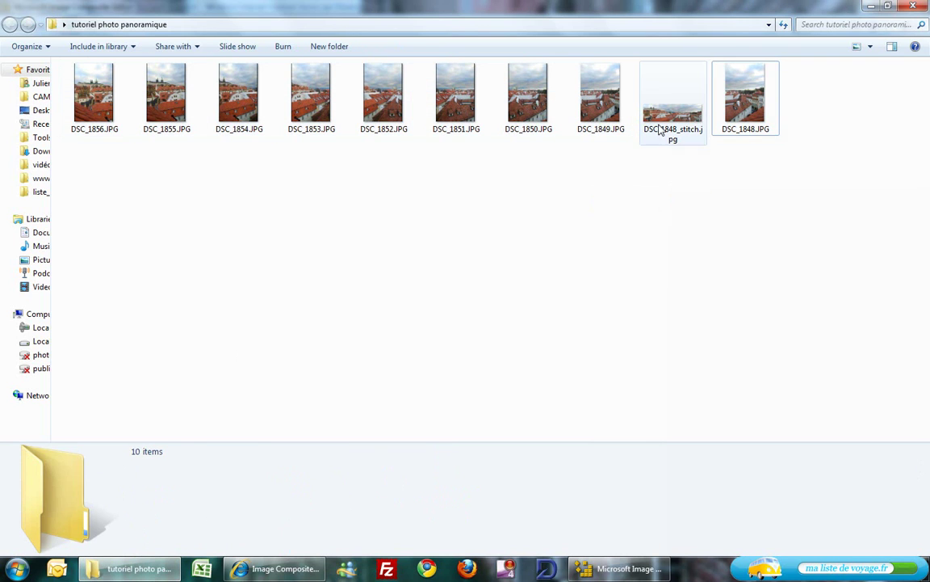
click(661, 121)
click(681, 114)
double_click(681, 114)
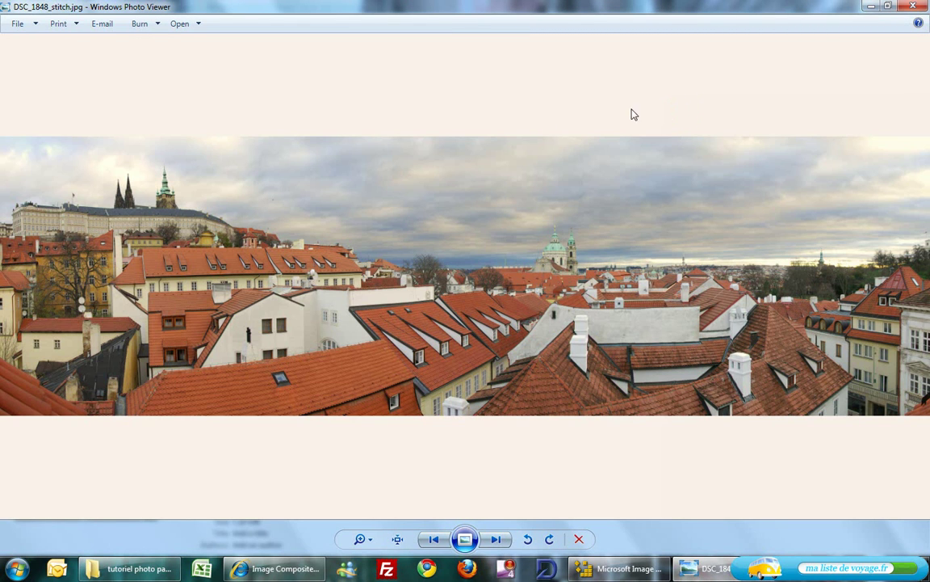
Examine the stitched panorama at actual size, from the green-domed church across to the wooded hill and back.
click(398, 539)
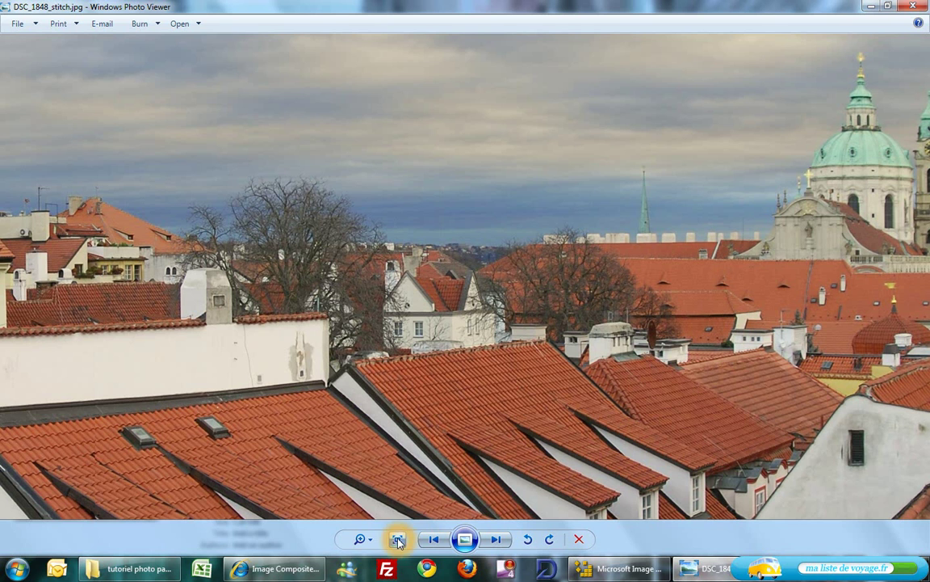
drag(851, 259, 484, 370)
drag(634, 397, 412, 349)
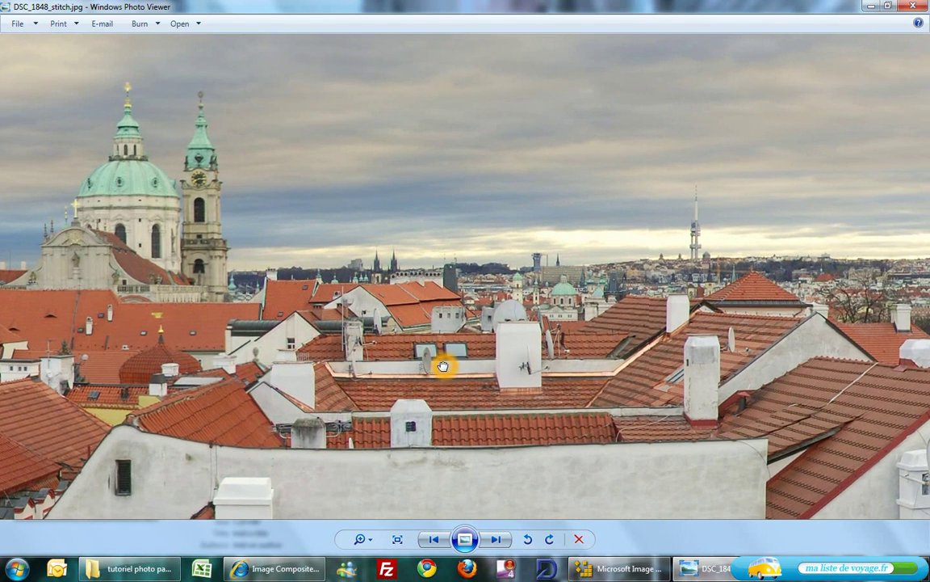
drag(724, 345, 493, 362)
drag(739, 359, 442, 341)
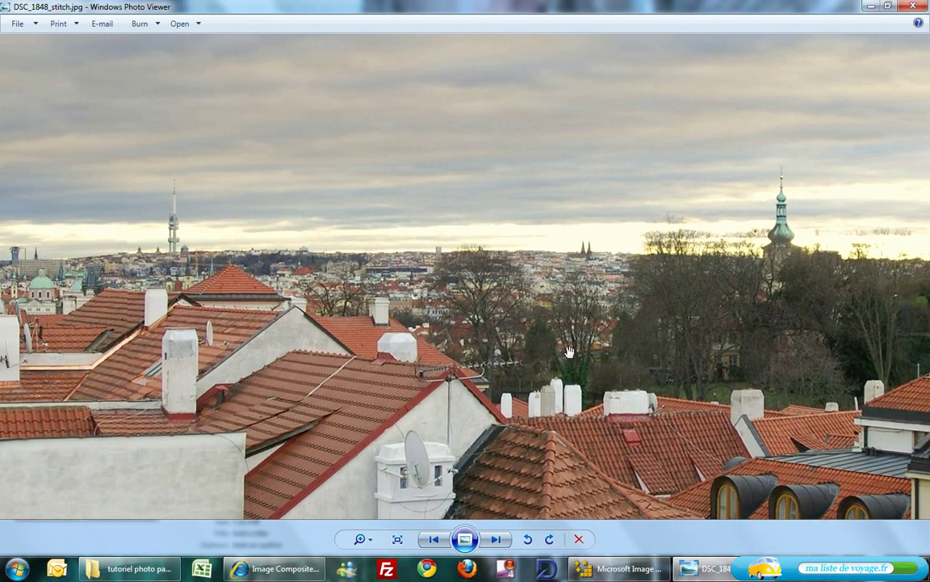
drag(625, 347, 533, 354)
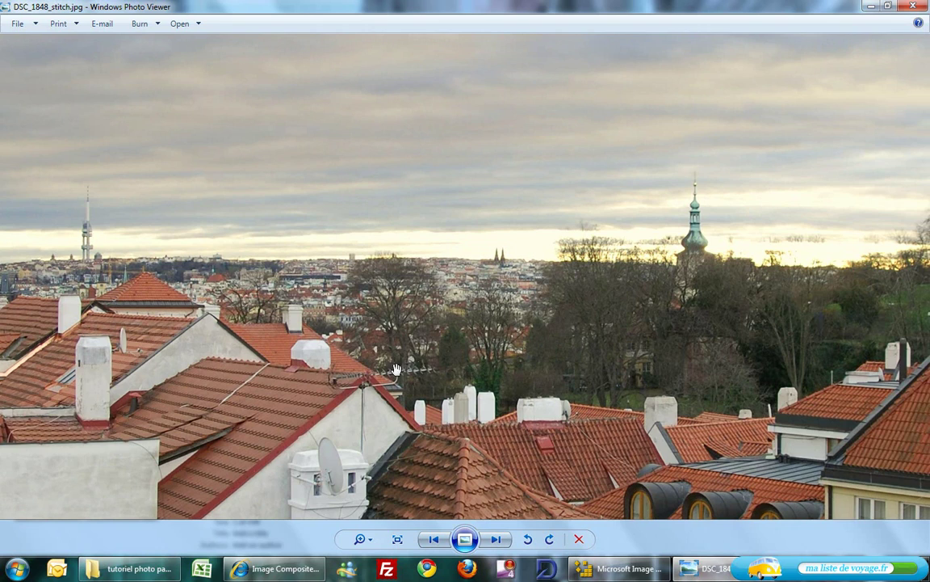
drag(232, 376, 341, 373)
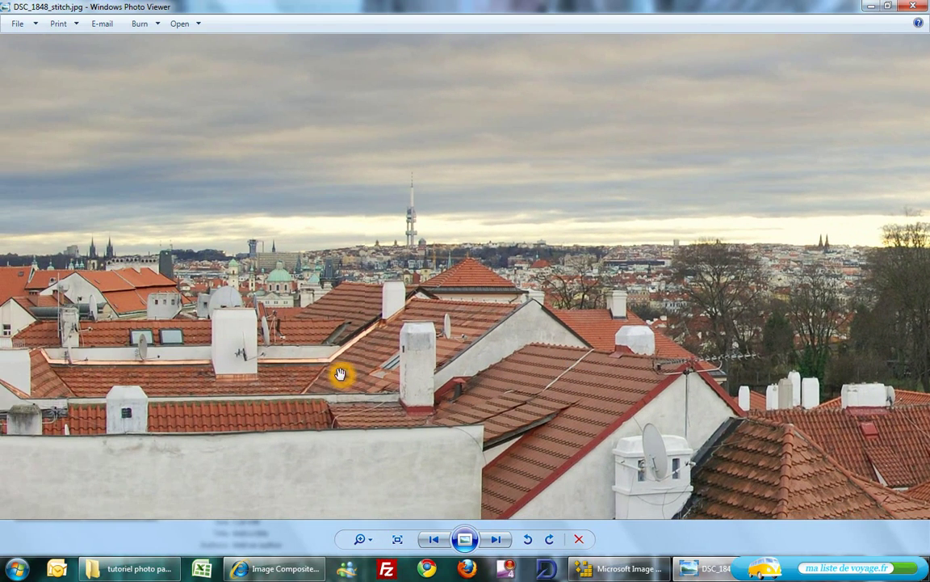
drag(121, 372, 569, 348)
drag(86, 322, 383, 315)
drag(196, 326, 349, 324)
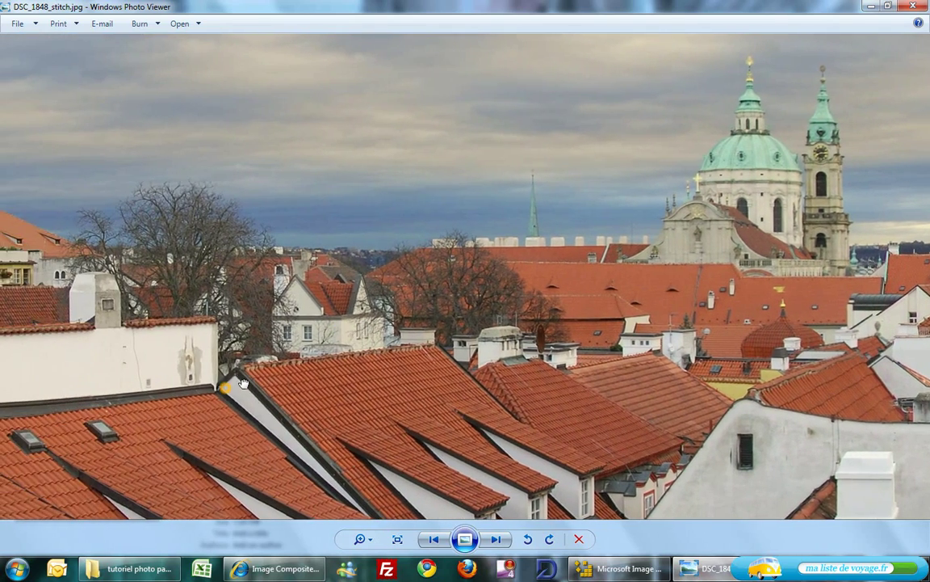
drag(214, 347, 339, 332)
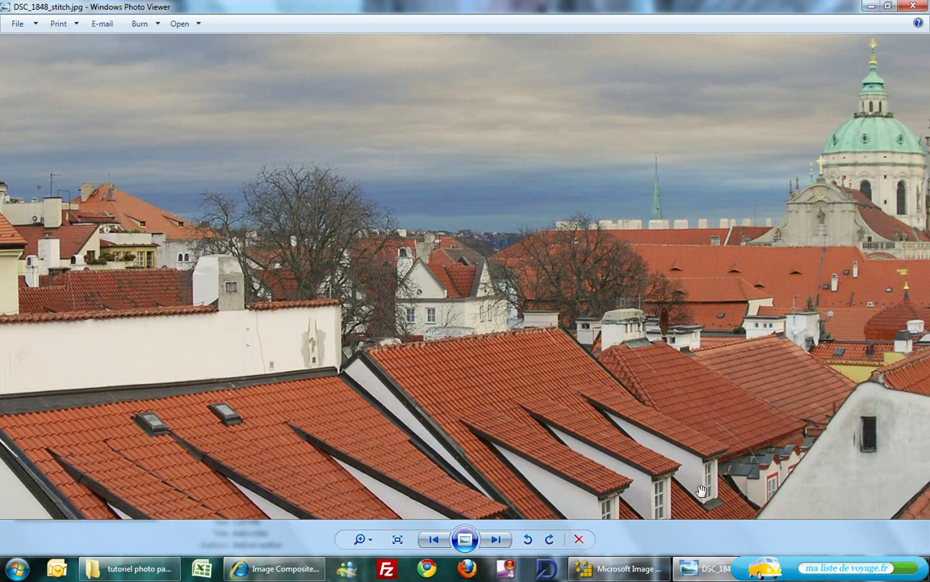
Examine the rooftops and the castle with its cathedral towers at actual size, then fit the whole panorama to the window.
drag(70, 276, 427, 323)
drag(249, 250, 468, 349)
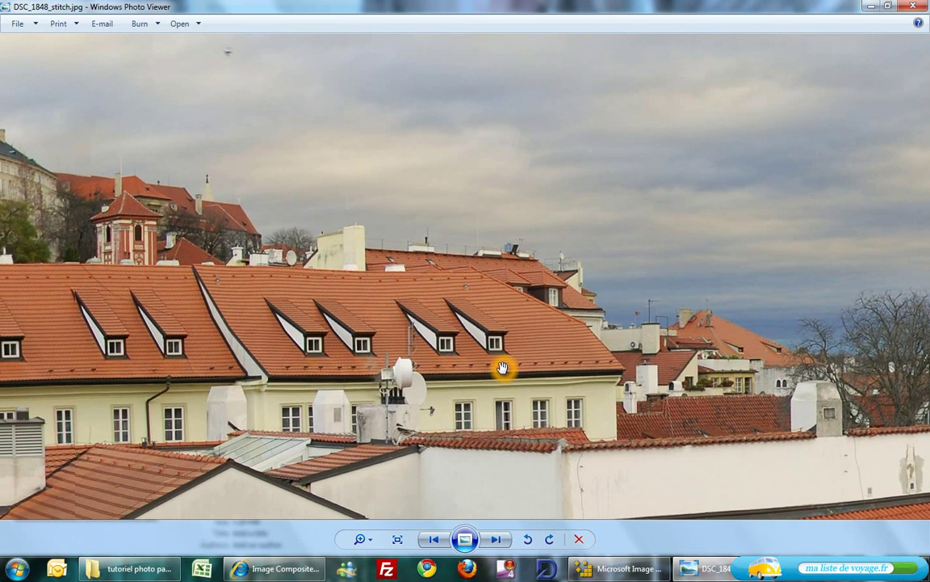
drag(465, 389, 554, 322)
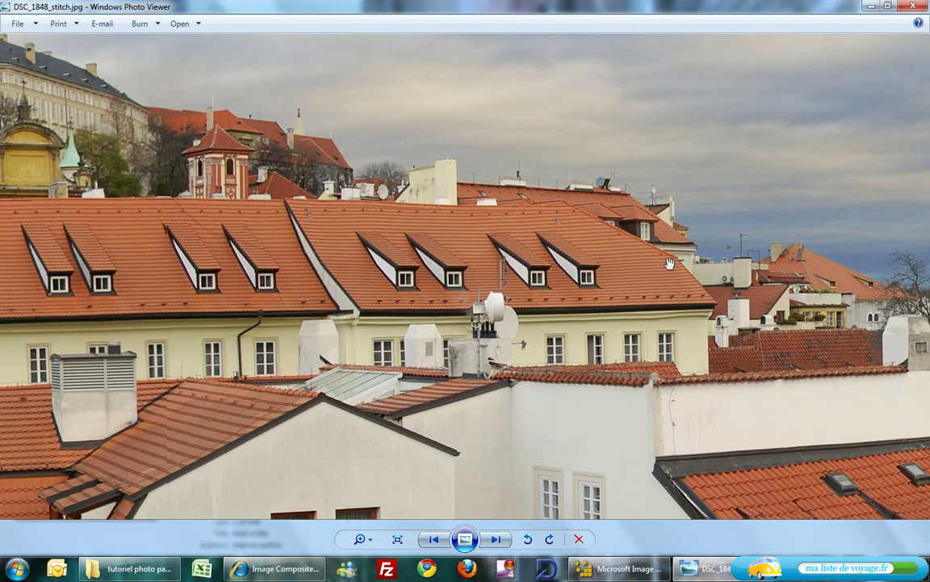
drag(311, 218, 519, 292)
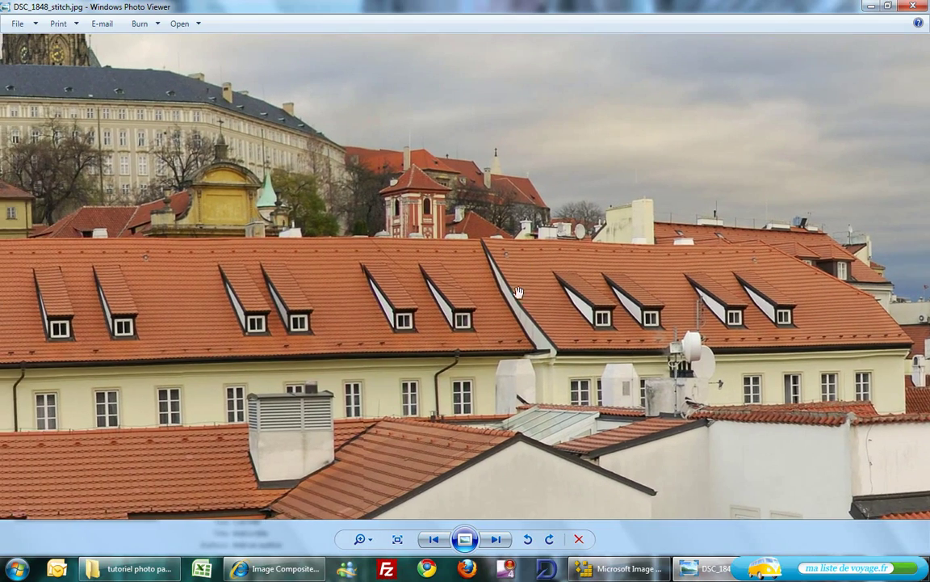
drag(213, 259, 465, 317)
drag(275, 217, 438, 290)
drag(424, 222, 414, 329)
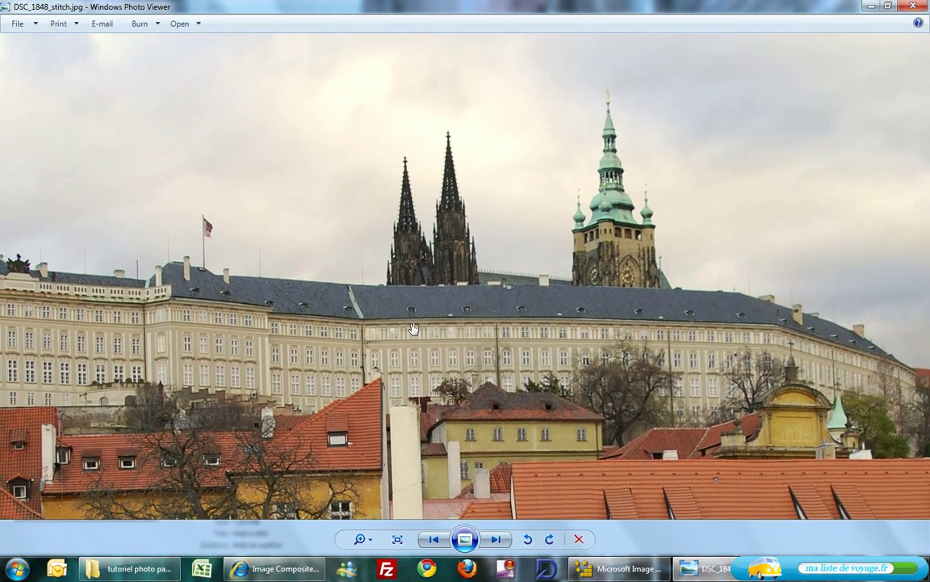
drag(346, 332, 477, 272)
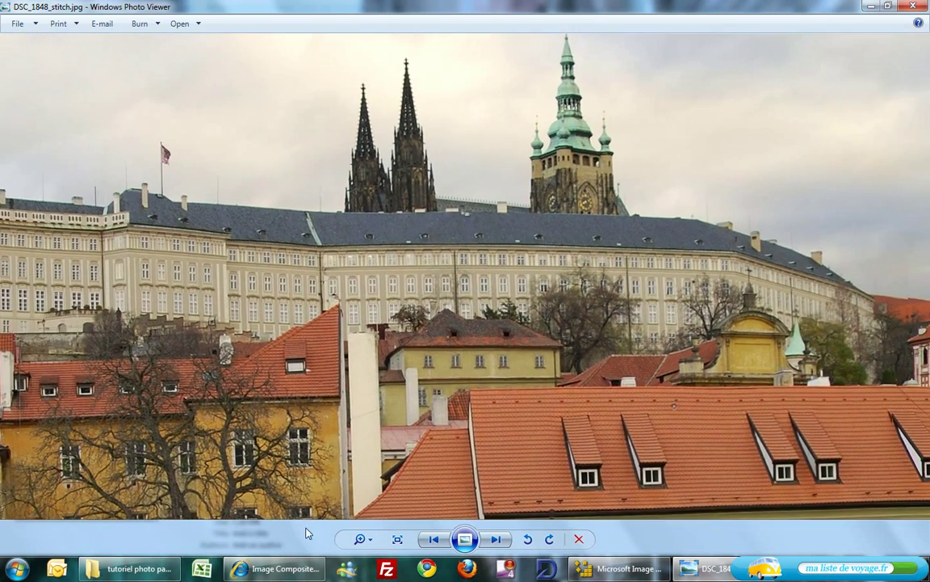
click(398, 538)
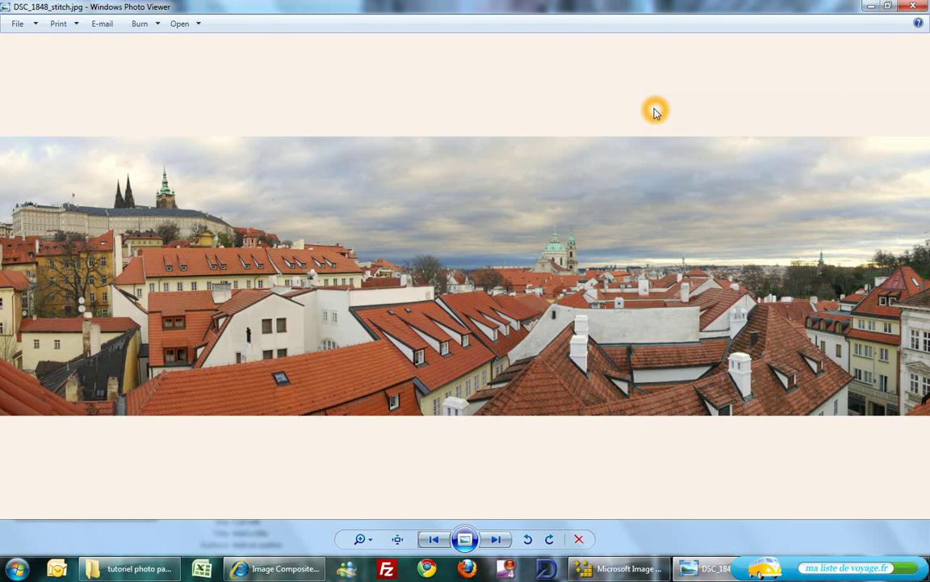